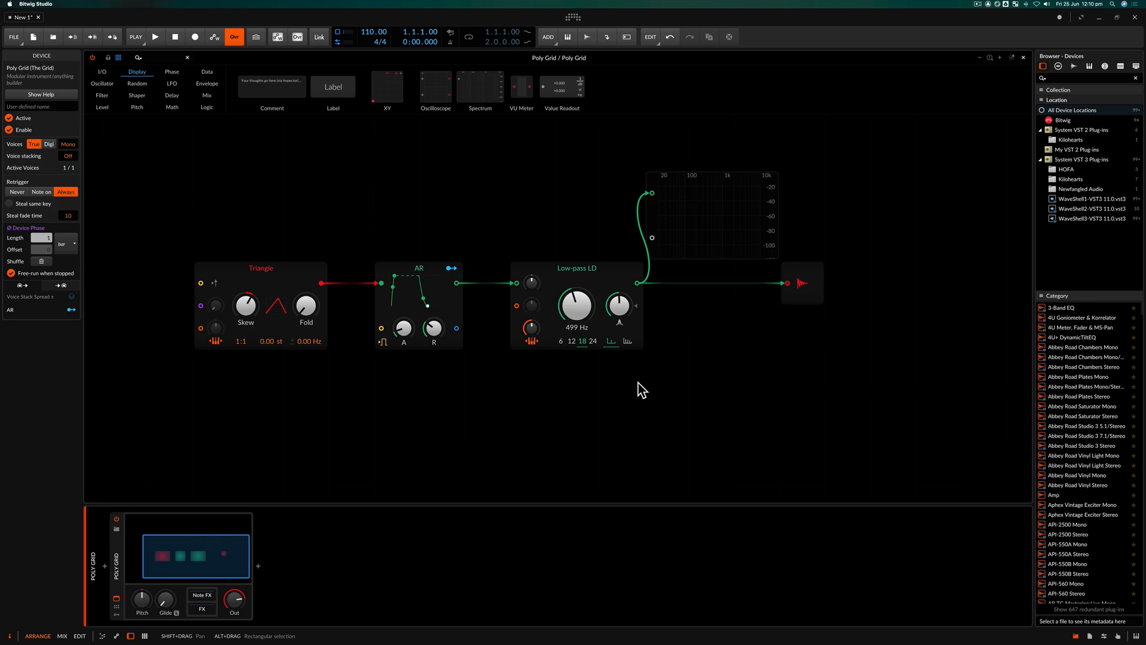
pyautogui.hotkey('ctrl', 'Right')
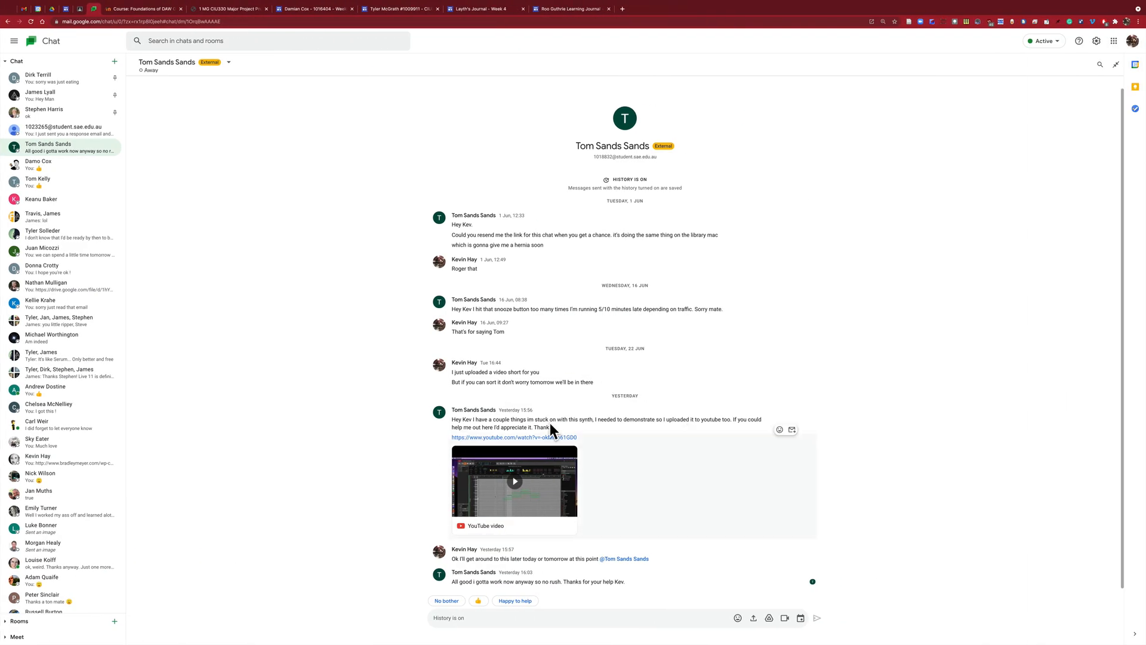
pyautogui.hotkey('ctrl', 'Left')
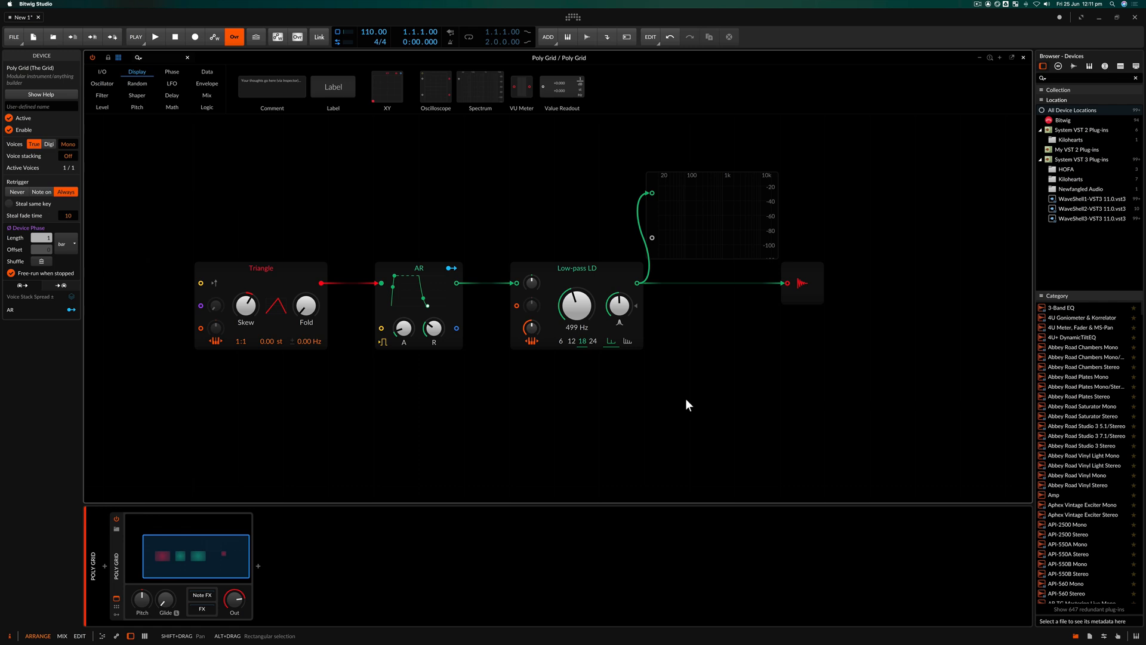
pyautogui.scroll(-3, 741, 396)
pyautogui.hscroll(-3, 740, 396)
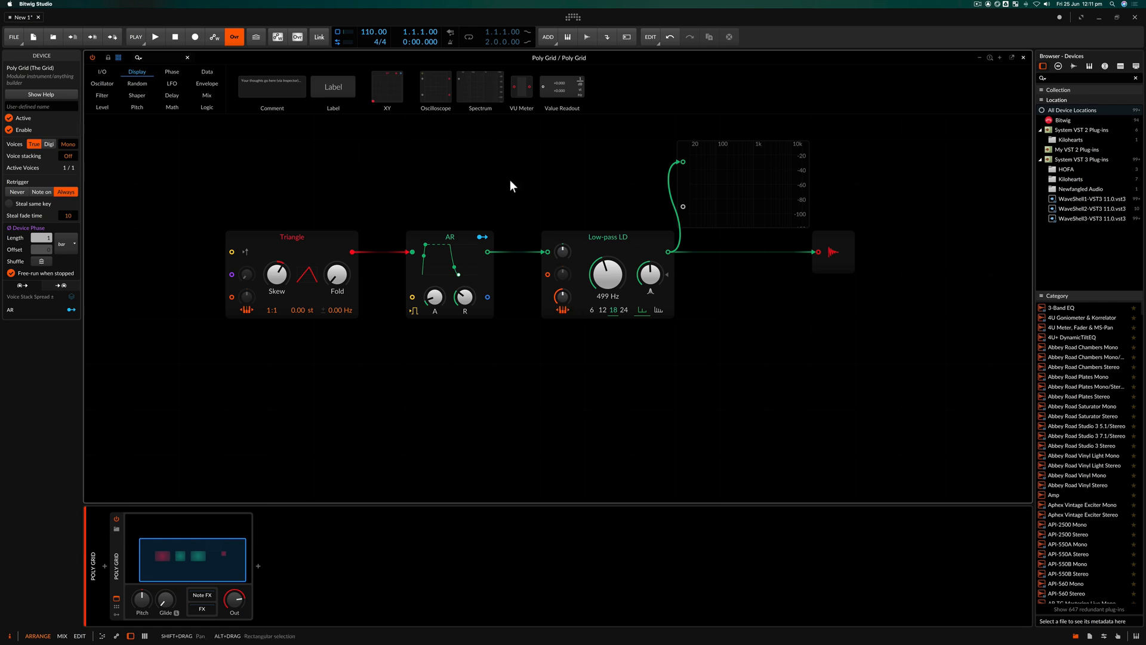
pyautogui.hscroll(-1, 363, 171)
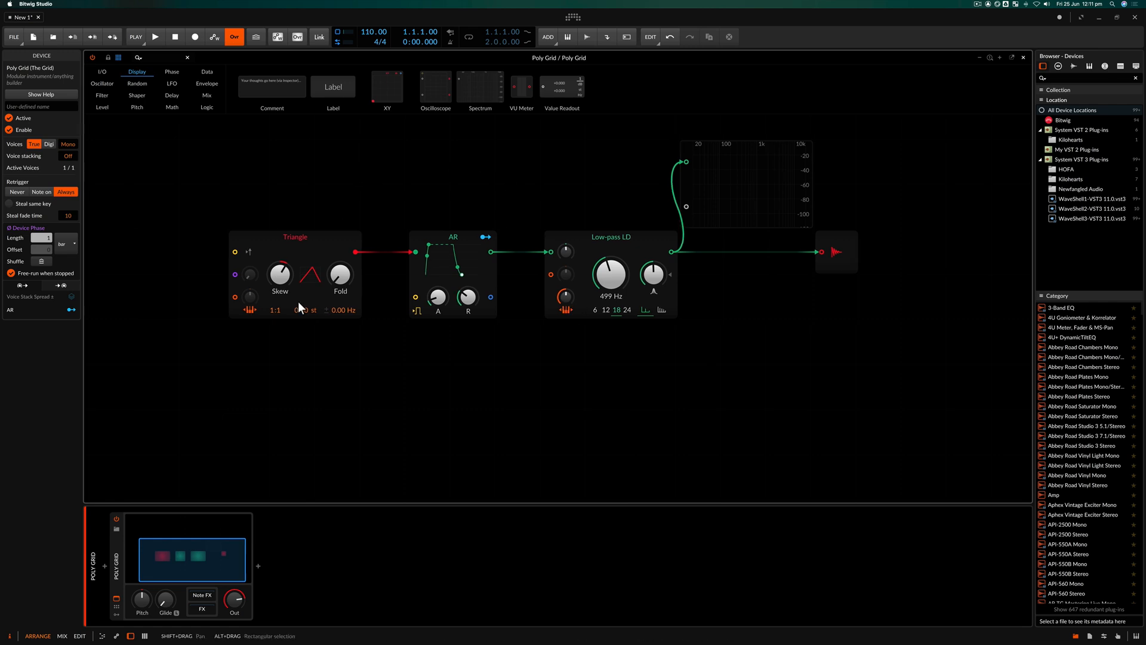
# Step: Close the grid editor, show the Poly Grid device's properties and name the device MY synth
pyautogui.click(1023, 58)
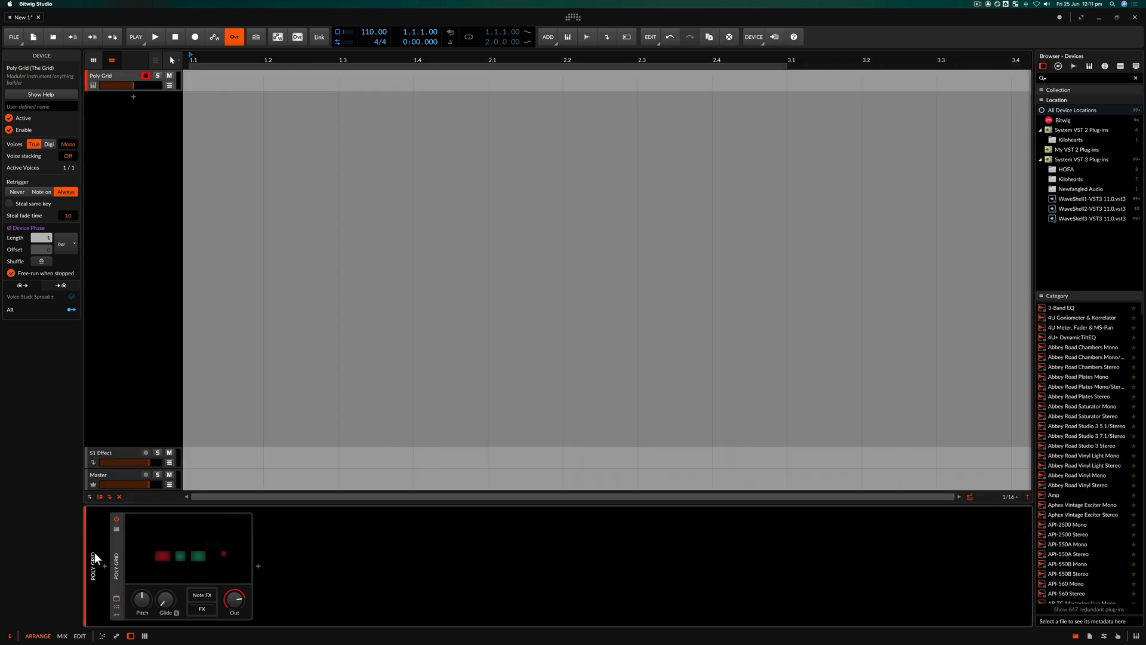
pyautogui.click(93, 527)
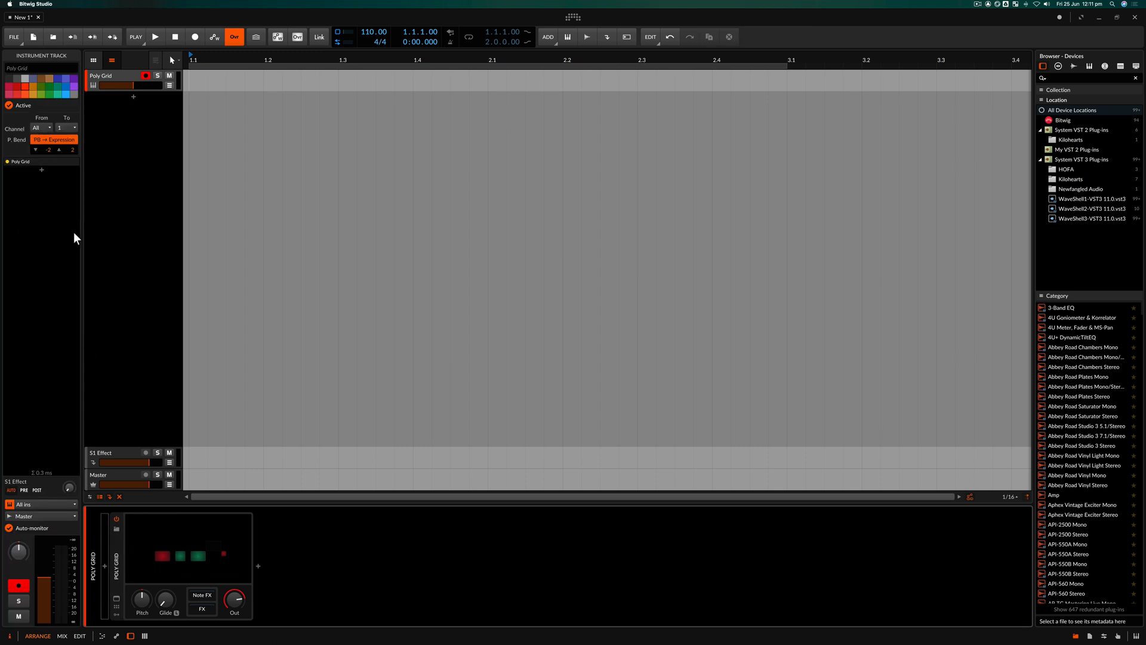
pyautogui.click(10, 636)
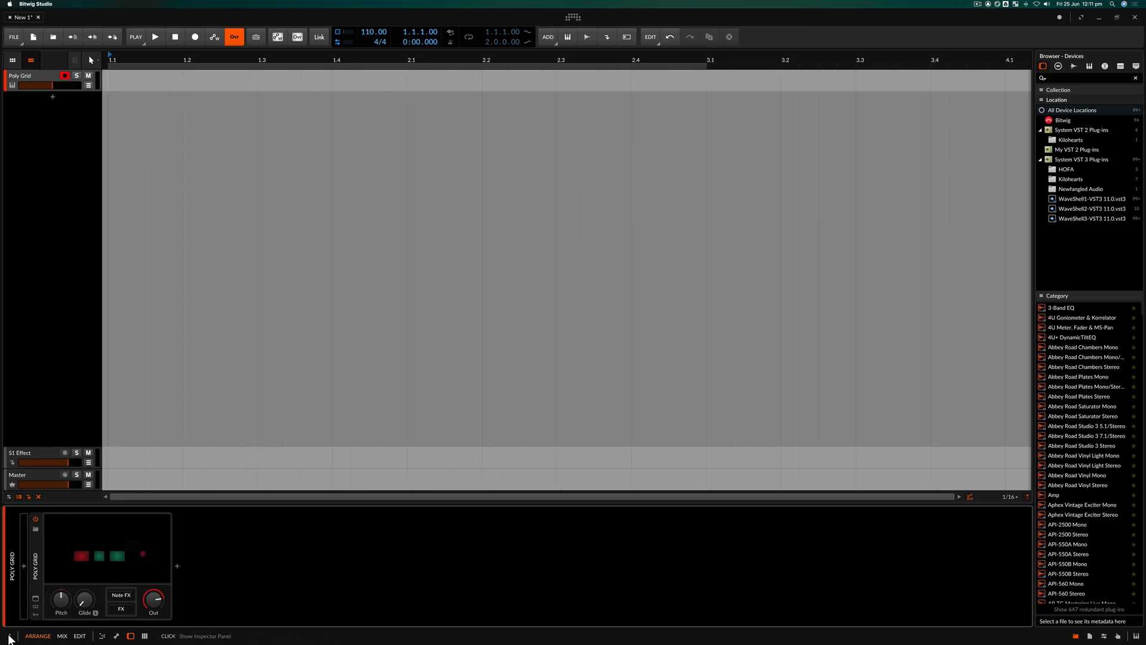
pyautogui.click(10, 637)
pyautogui.click(116, 564)
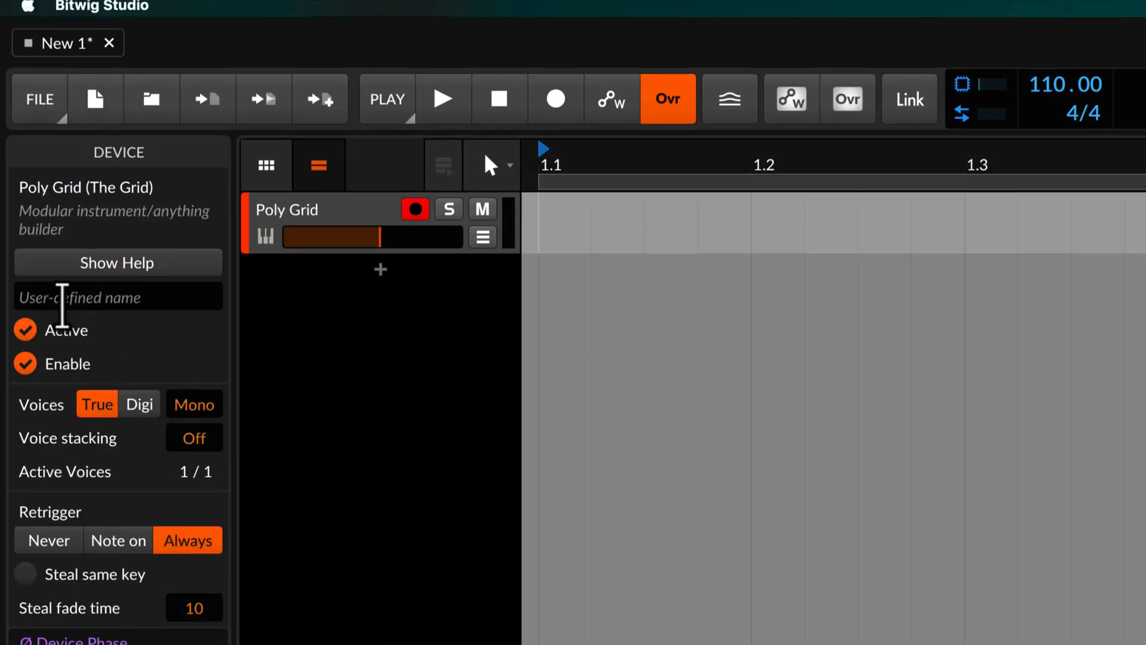
pyautogui.write('MY')
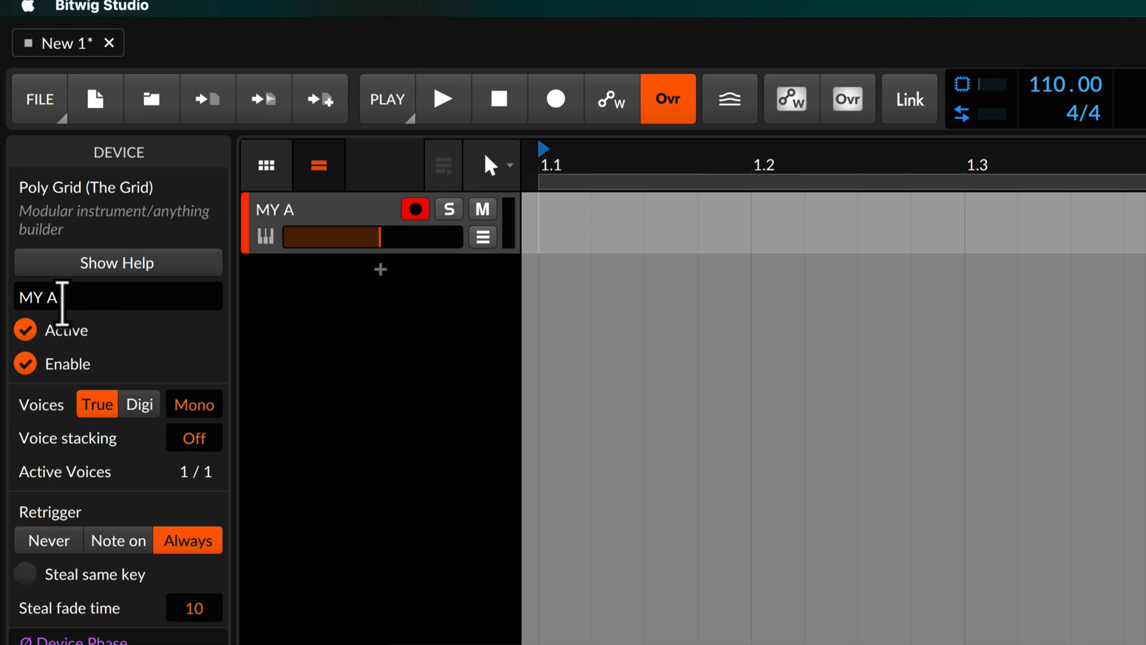
pyautogui.write(' synth')
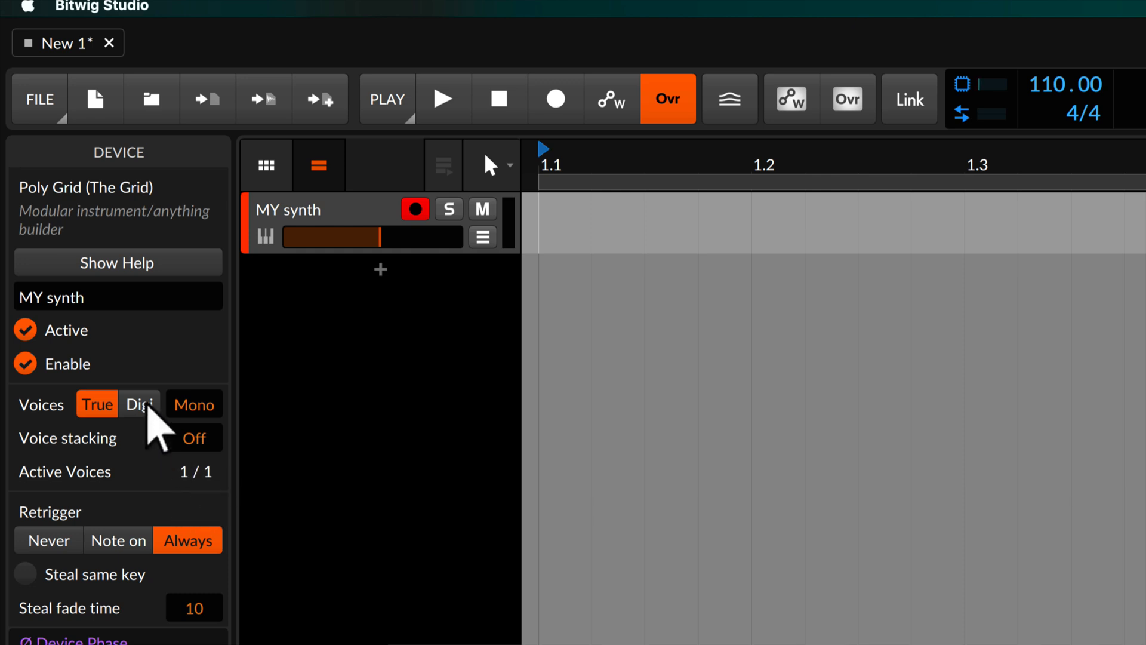
# Step: Make the MY synth device polyphonic by setting its Voices to 10
pyautogui.click(142, 406)
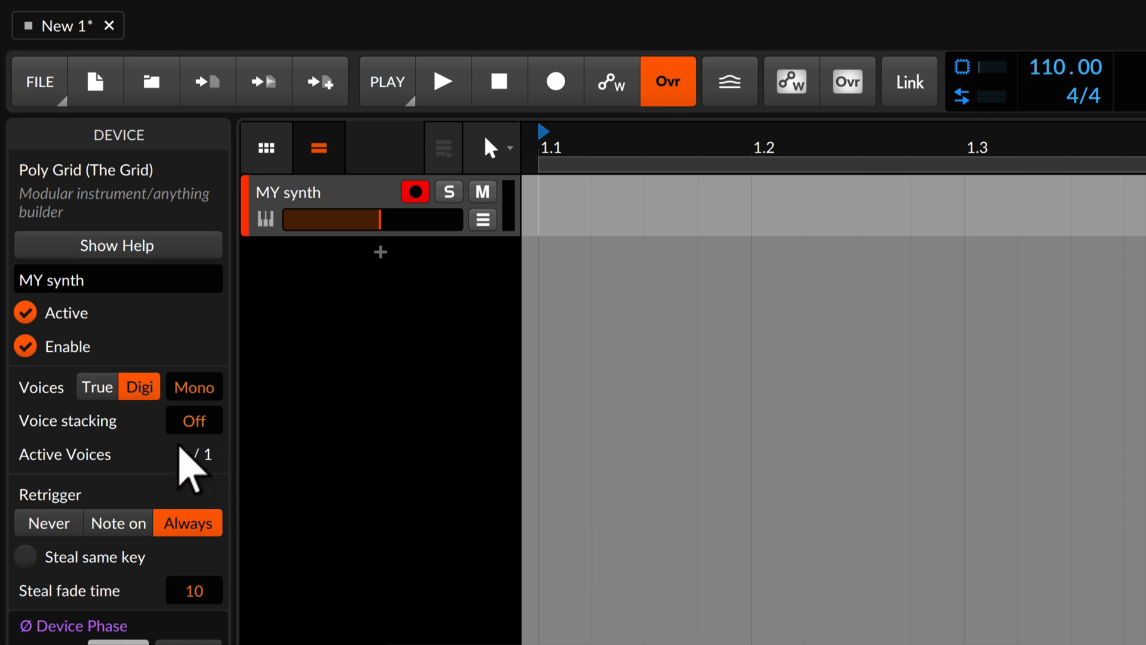
pyautogui.click(97, 383)
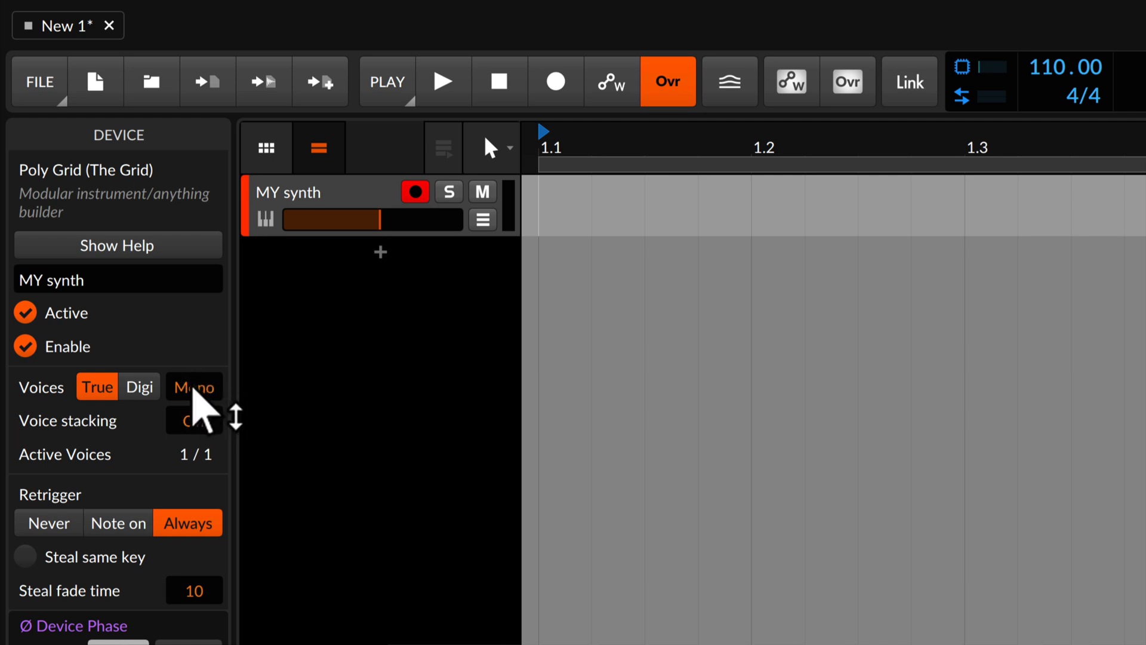
pyautogui.moveTo(193, 388); pyautogui.dragTo(193, 364)
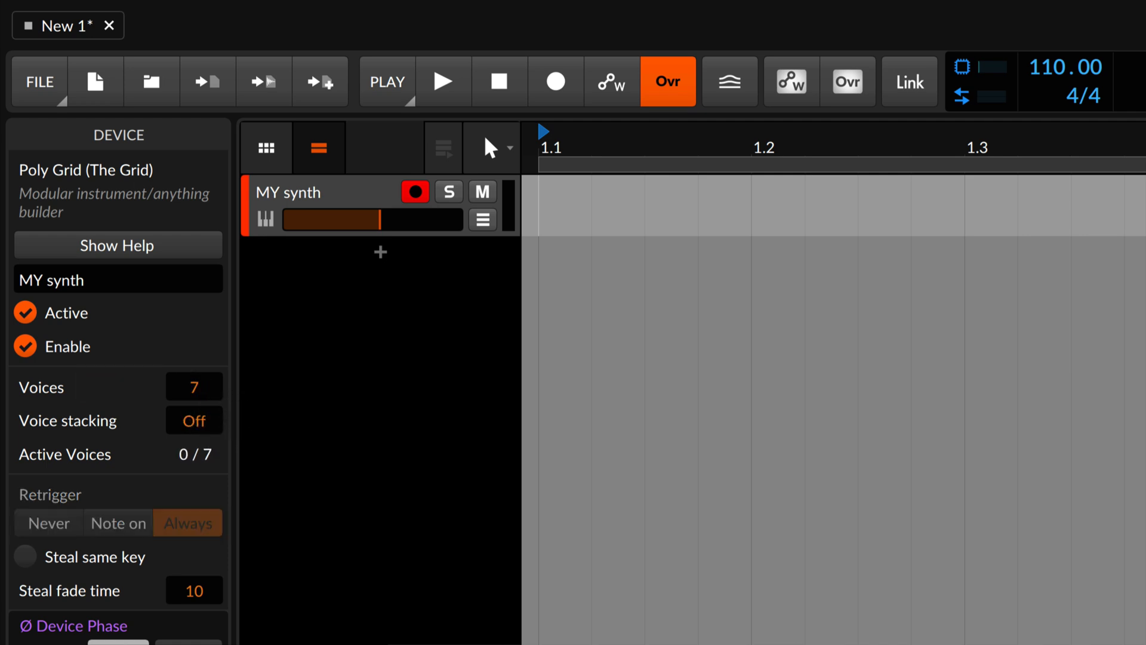
pyautogui.moveTo(193, 316); pyautogui.dragTo(193, 280)
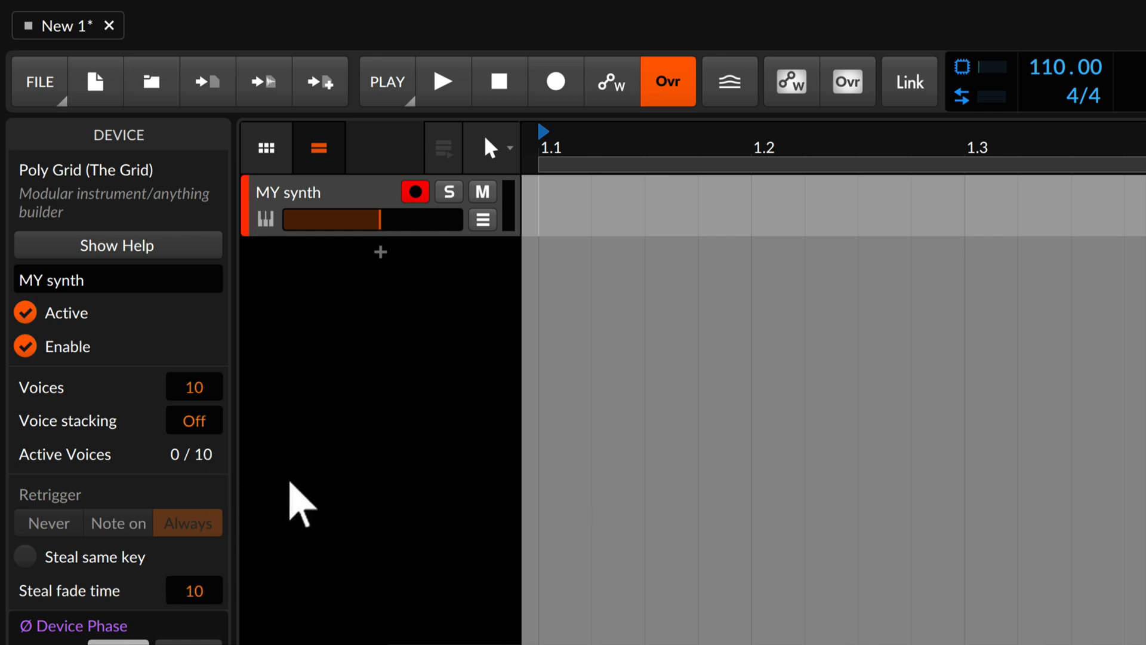
pyautogui.moveTo(198, 386); pyautogui.dragTo(198, 334)
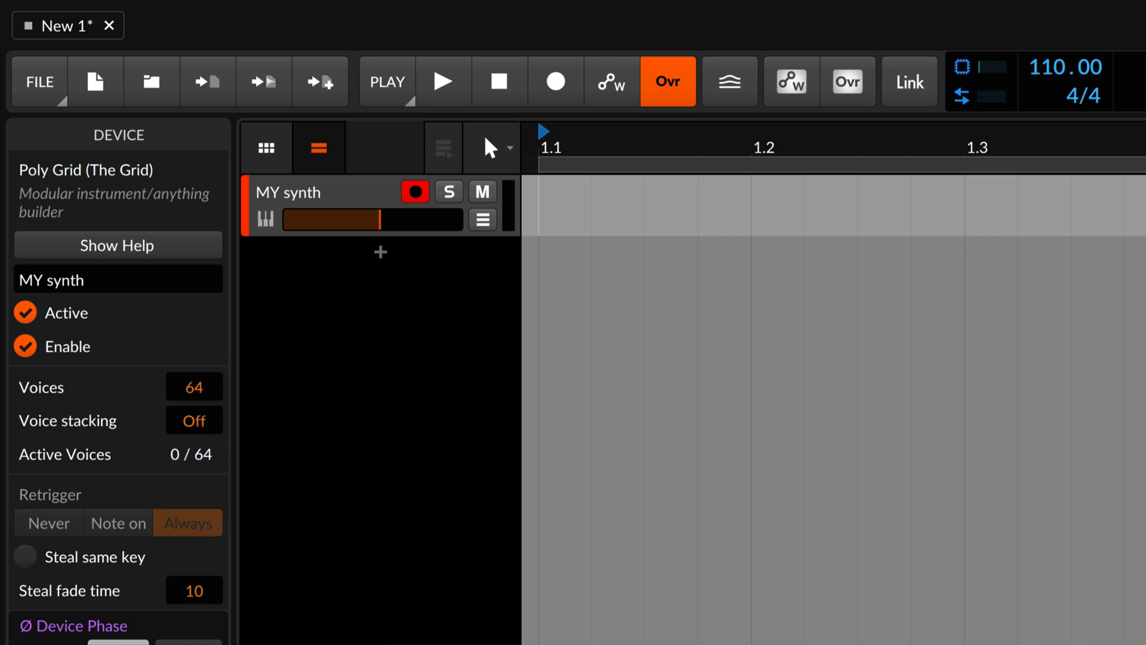
pyautogui.doubleClick(193, 375)
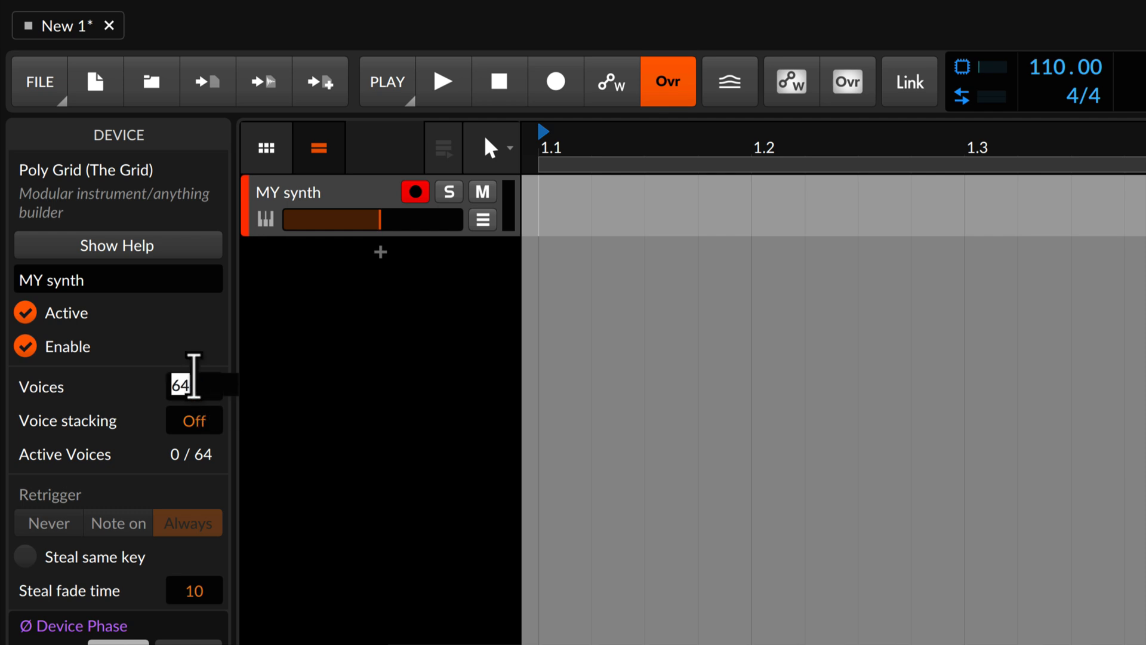
pyautogui.write('10')
pyautogui.press('Return')
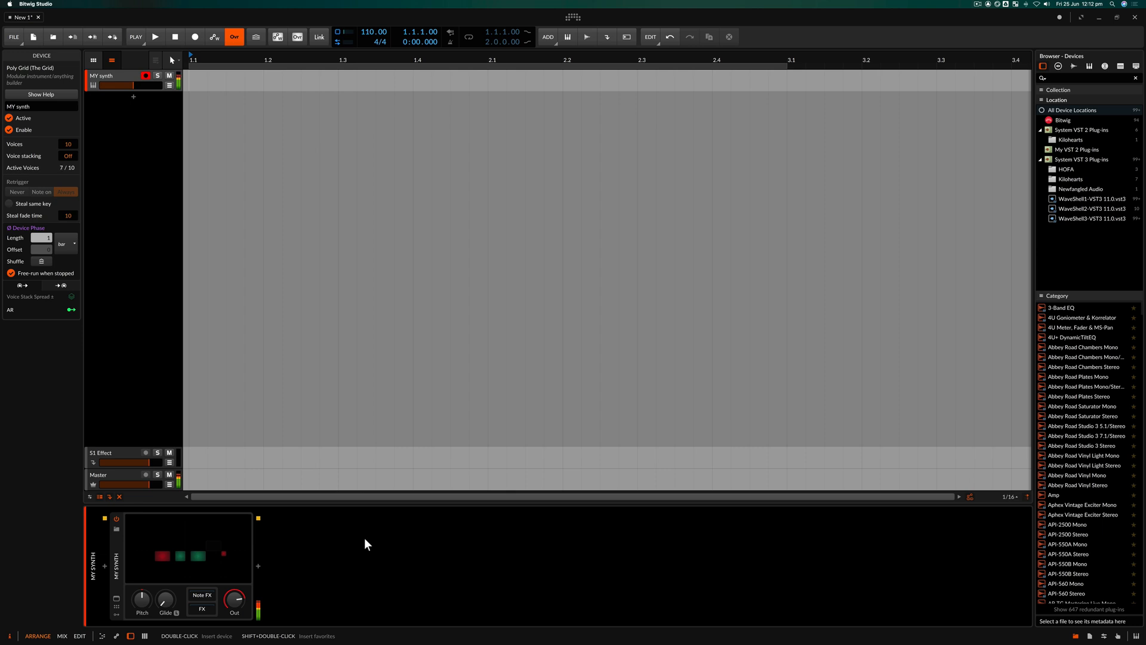
# Step: Reopen the MY synth patch in the grid editor and view the context options of the Low-pass LD cutoff
pyautogui.click(220, 535)
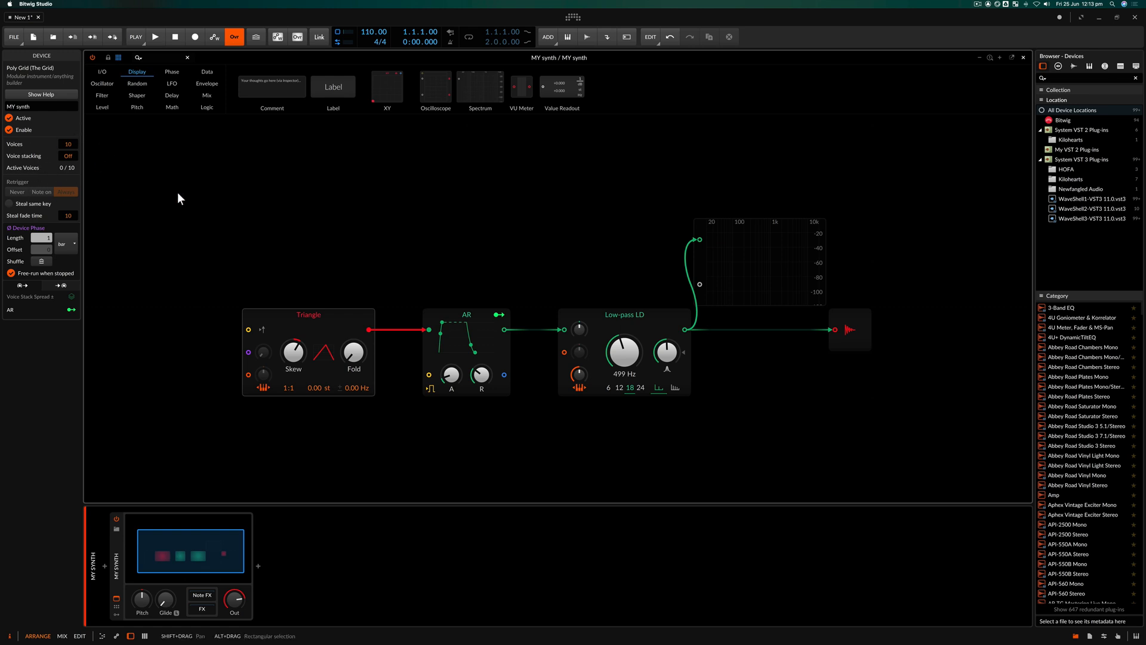
pyautogui.moveTo(584, 241); pyautogui.dragTo(553, 169)
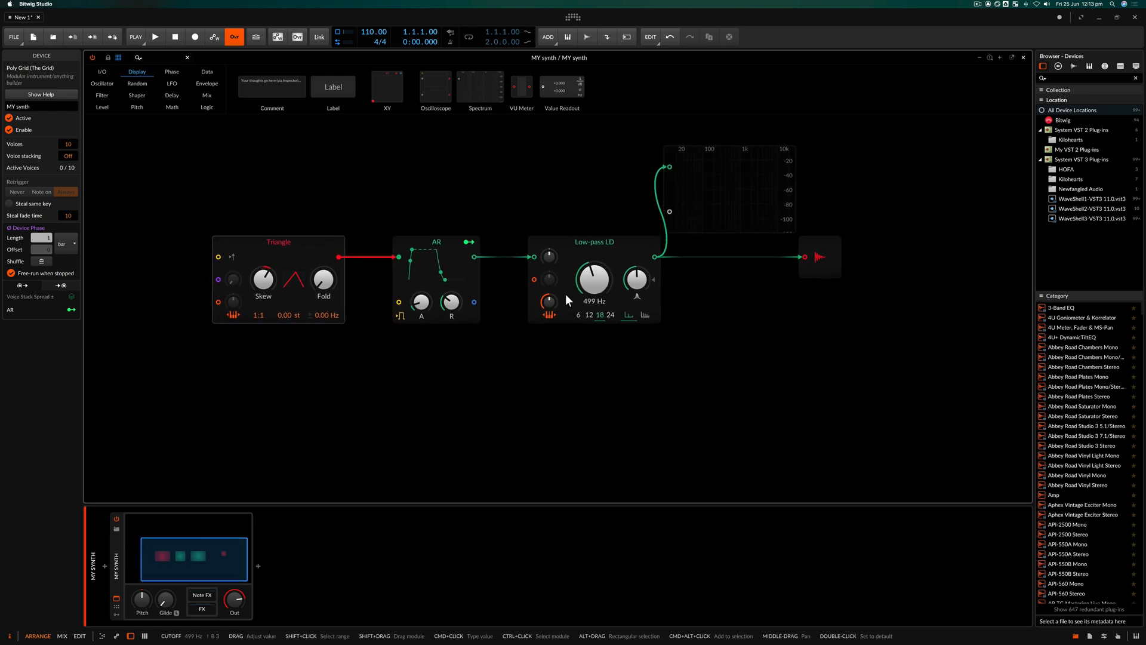
pyautogui.rightClick(597, 278)
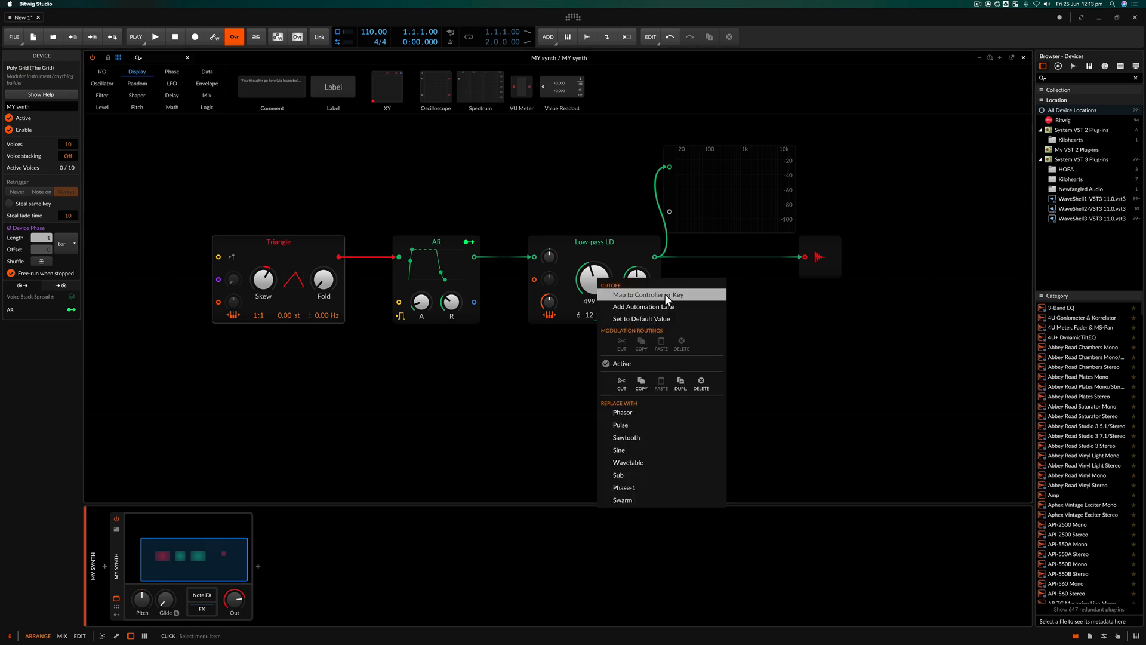
pyautogui.click(581, 195)
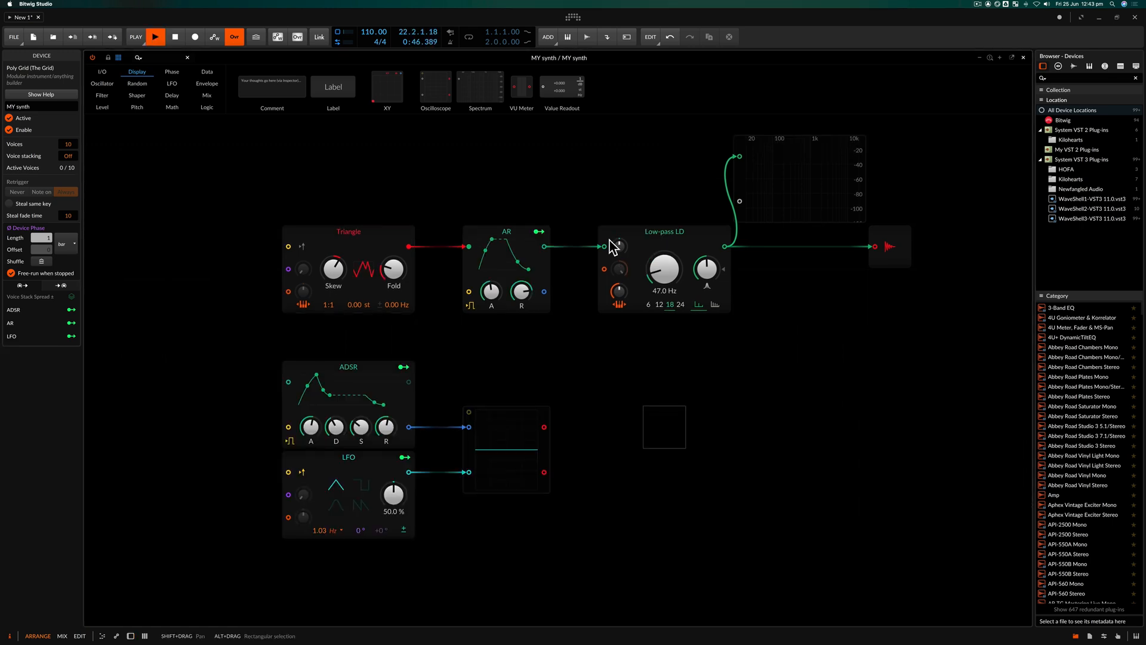
# Step: Set the Low-pass LD cutoff to 784 Hz and assign the ADSR modulator to it with an amount of +129.0
pyautogui.moveTo(657, 278); pyautogui.dragTo(657, 248)
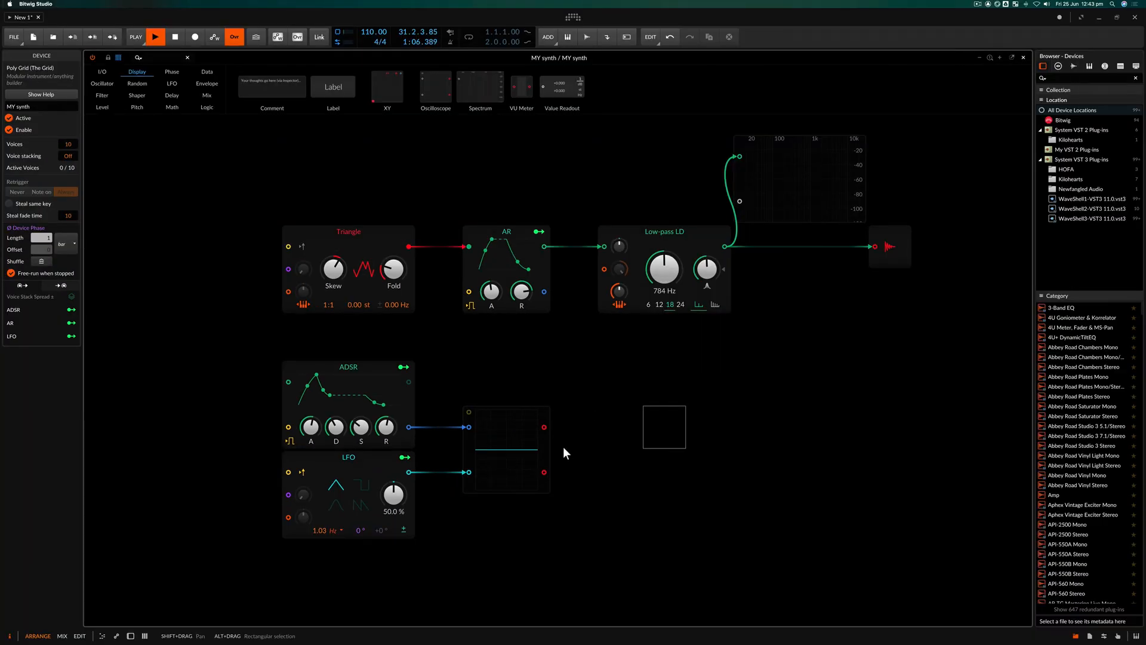
pyautogui.moveTo(784, 452); pyautogui.dragTo(522, 318)
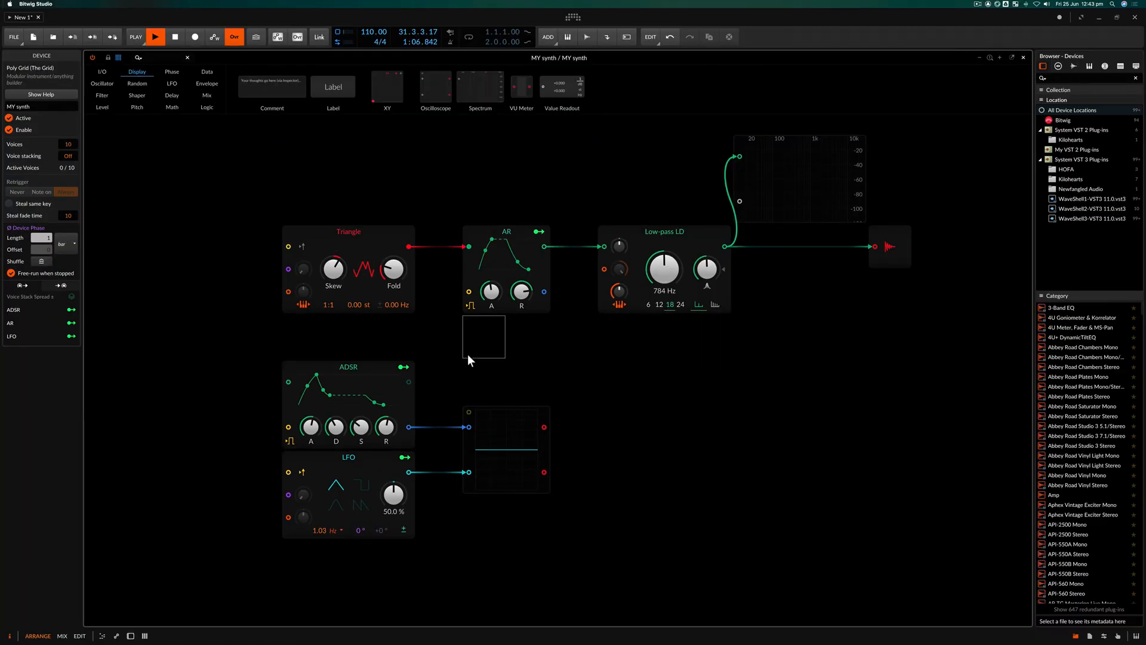
pyautogui.click(403, 367)
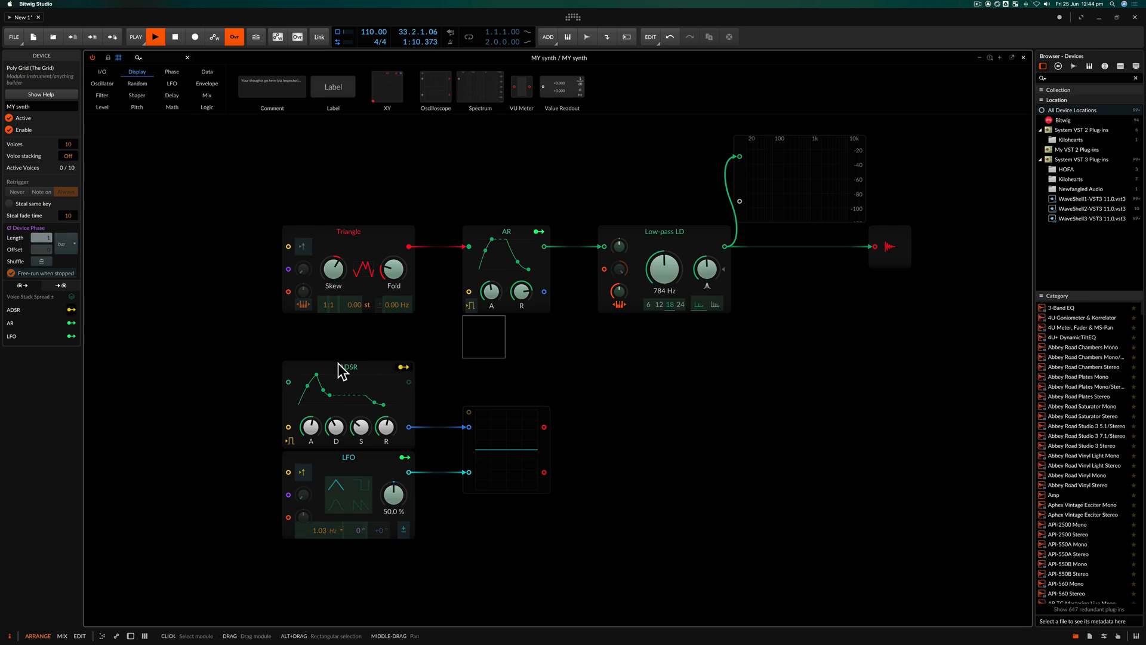
pyautogui.moveTo(663, 268); pyautogui.dragTo(664, 242)
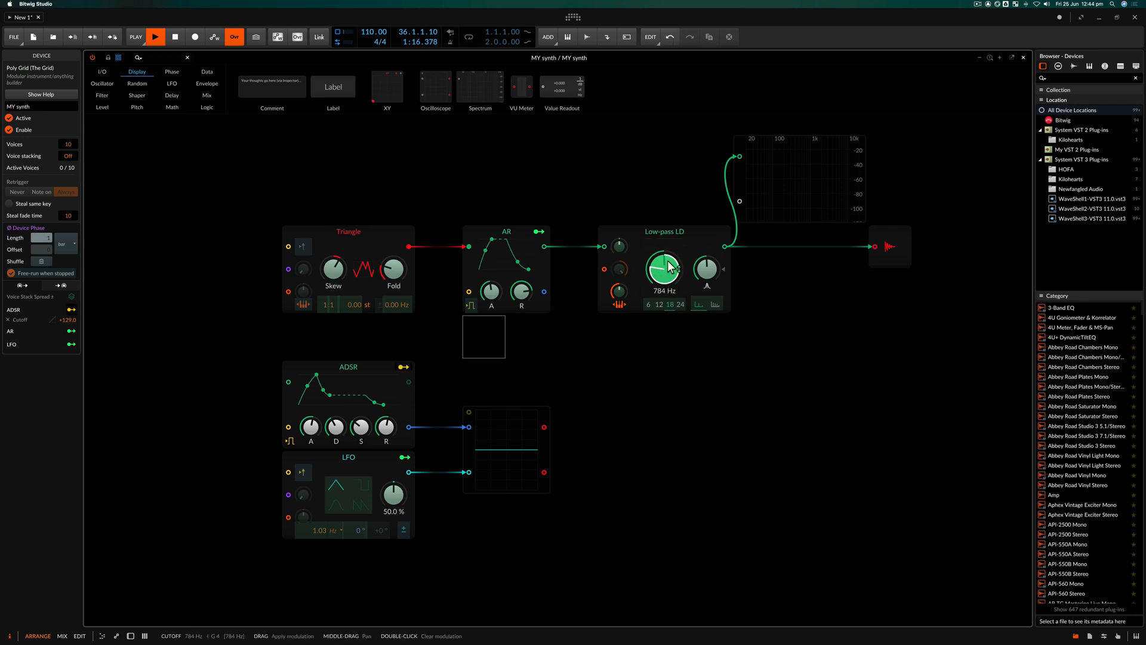
pyautogui.scroll(-1, 669, 248)
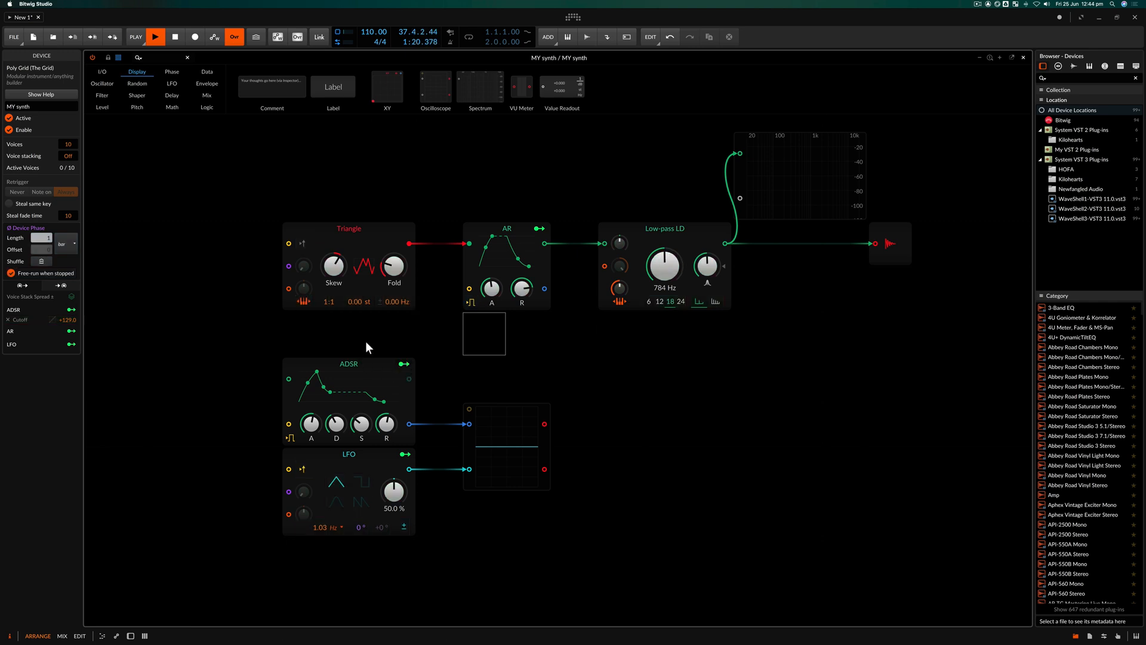
# Step: Lower the Low-pass LD cutoff to 109 Hz and set the ADSR attack to 2.15 s and sustain to 46.8 %
pyautogui.click(329, 385)
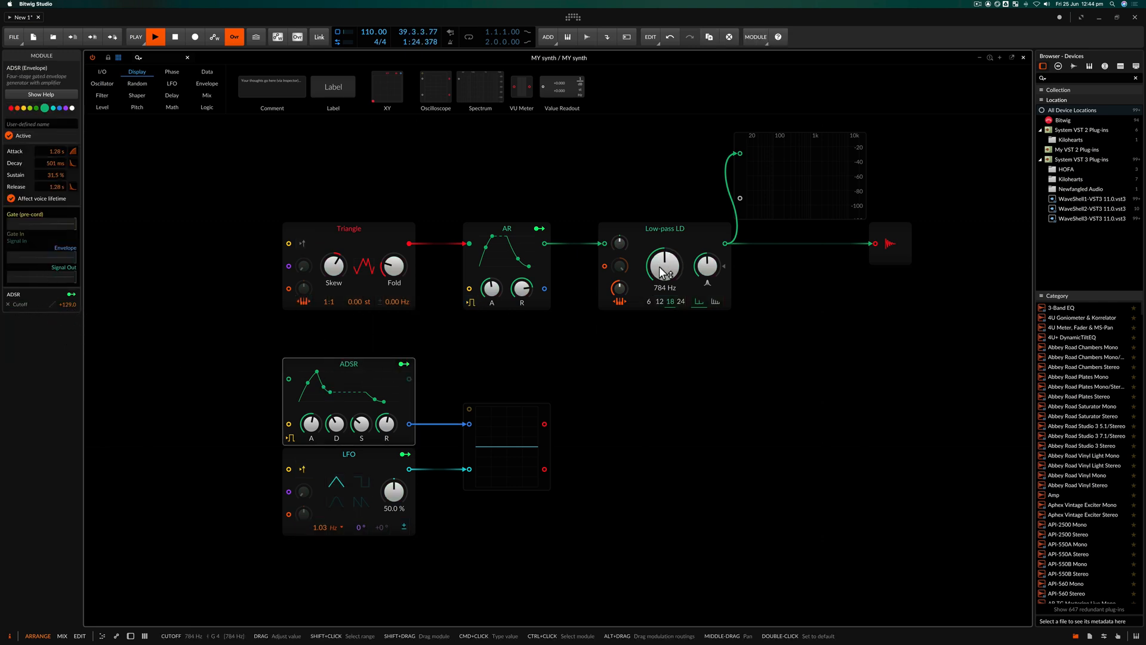
pyautogui.moveTo(662, 272); pyautogui.dragTo(540, 333)
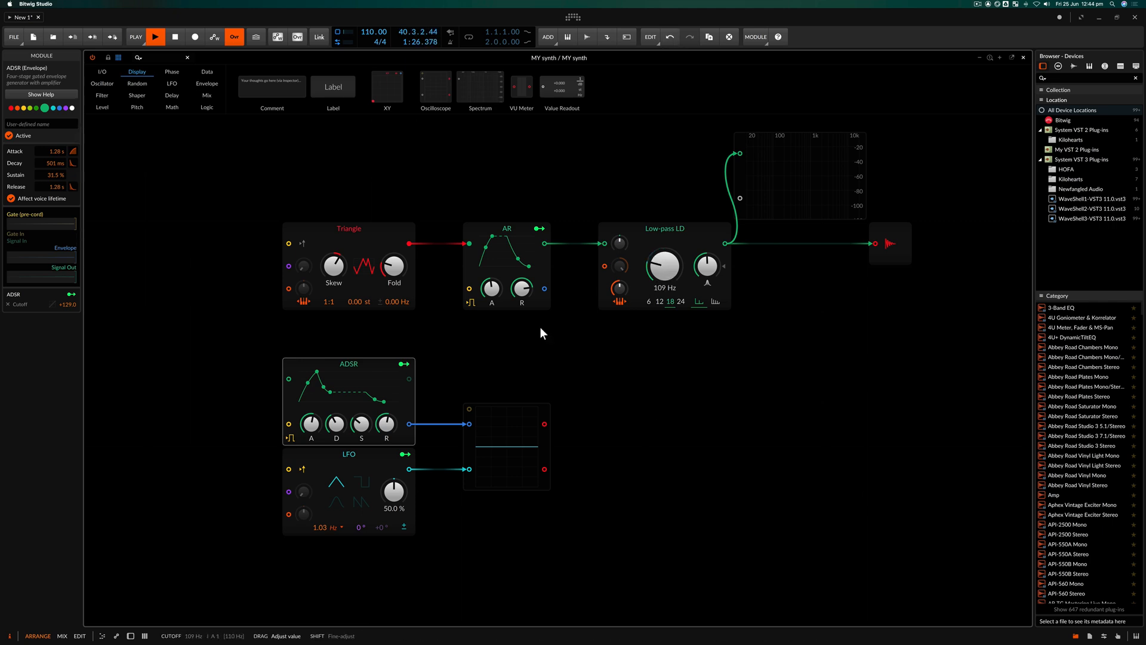
pyautogui.moveTo(327, 376); pyautogui.dragTo(362, 411)
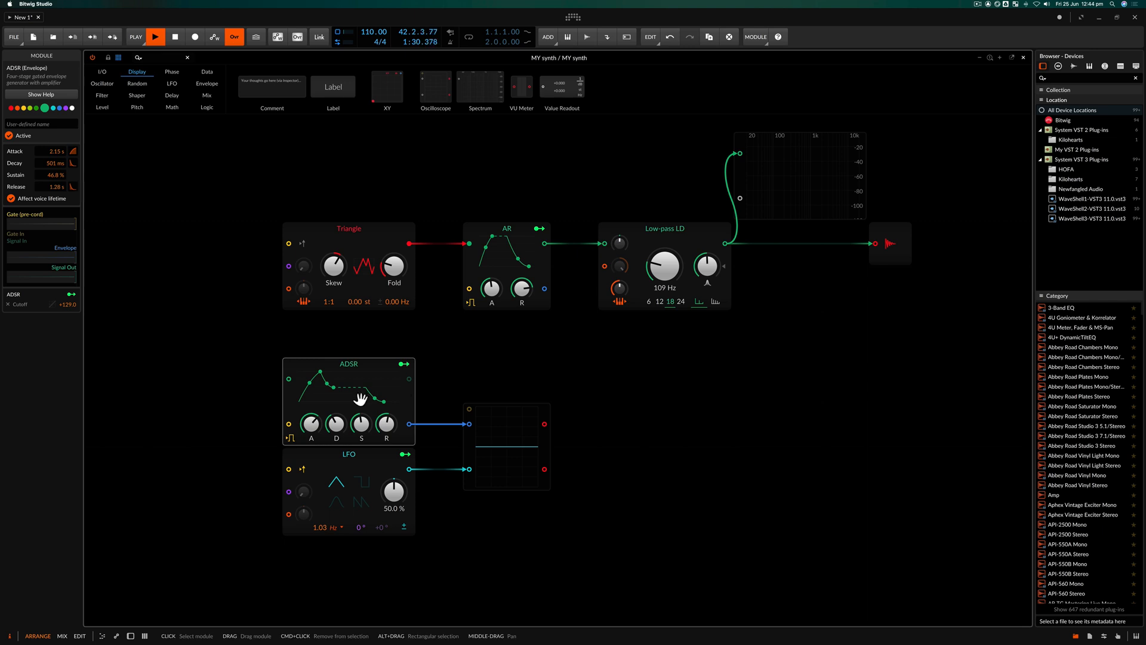
# Step: Select the ADSR, LFO and oscilloscope modules together and move them so the envelope sits directly beneath Low-pass LD
pyautogui.moveTo(314, 205); pyautogui.dragTo(445, 253)
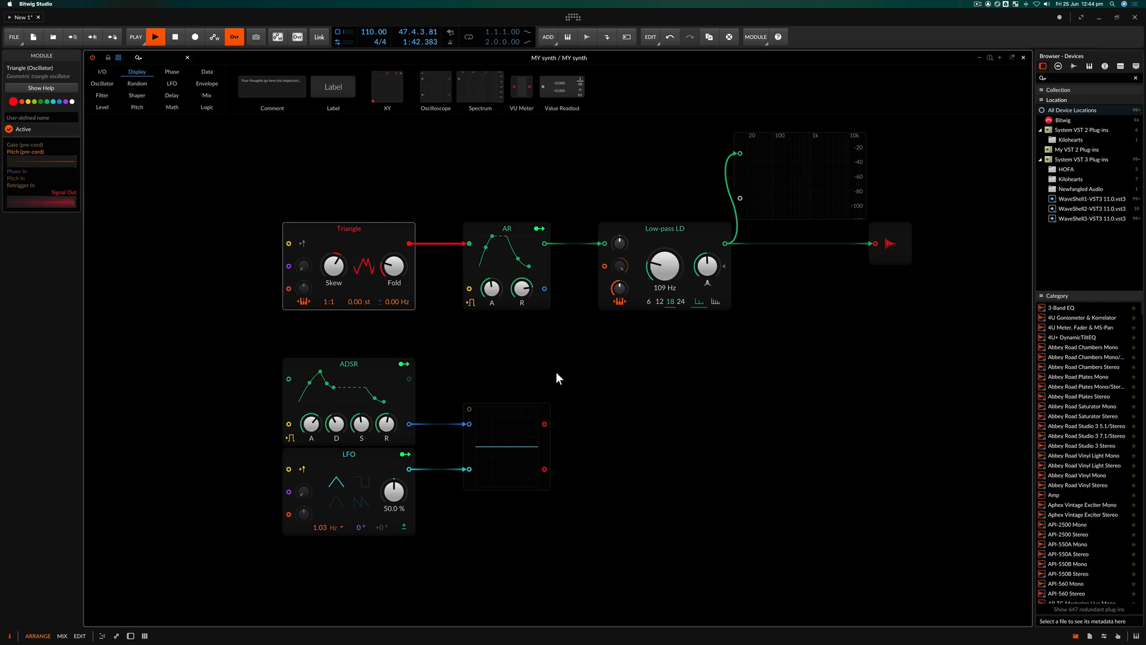
pyautogui.moveTo(573, 371); pyautogui.dragTo(353, 424)
pyautogui.moveTo(364, 385); pyautogui.dragTo(714, 338)
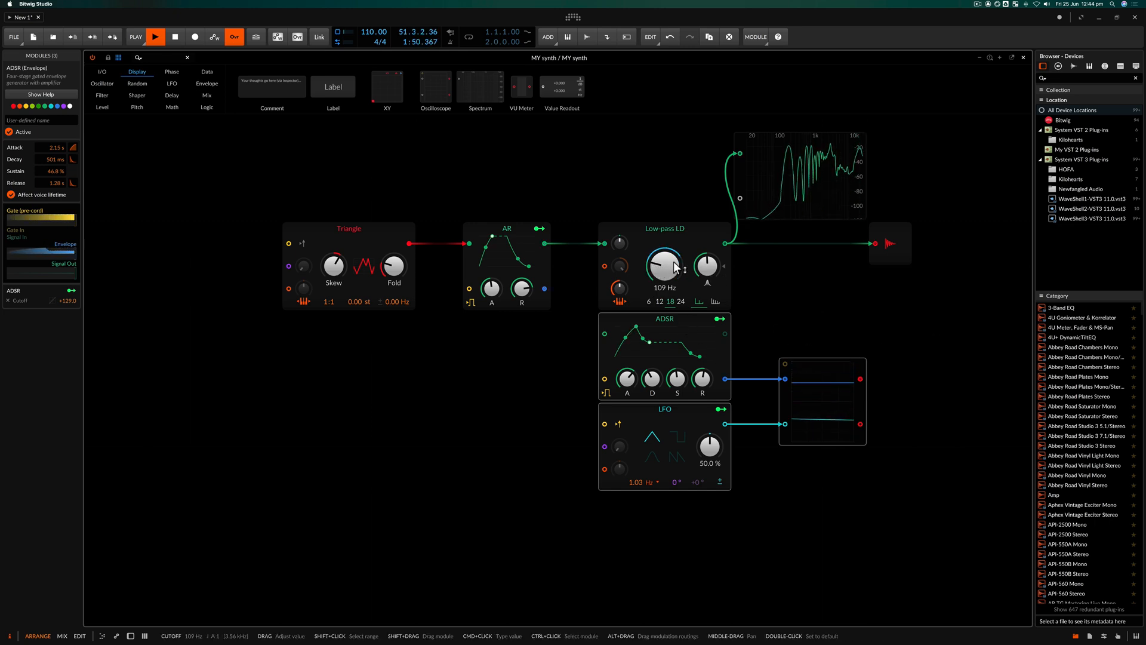
# Step: Set the ADSR sustain to 50.1 % and release to 1.93 s, and lengthen the release of the AR envelope
pyautogui.moveTo(677, 378); pyautogui.dragTo(703, 371)
pyautogui.moveTo(522, 289); pyautogui.dragTo(522, 277)
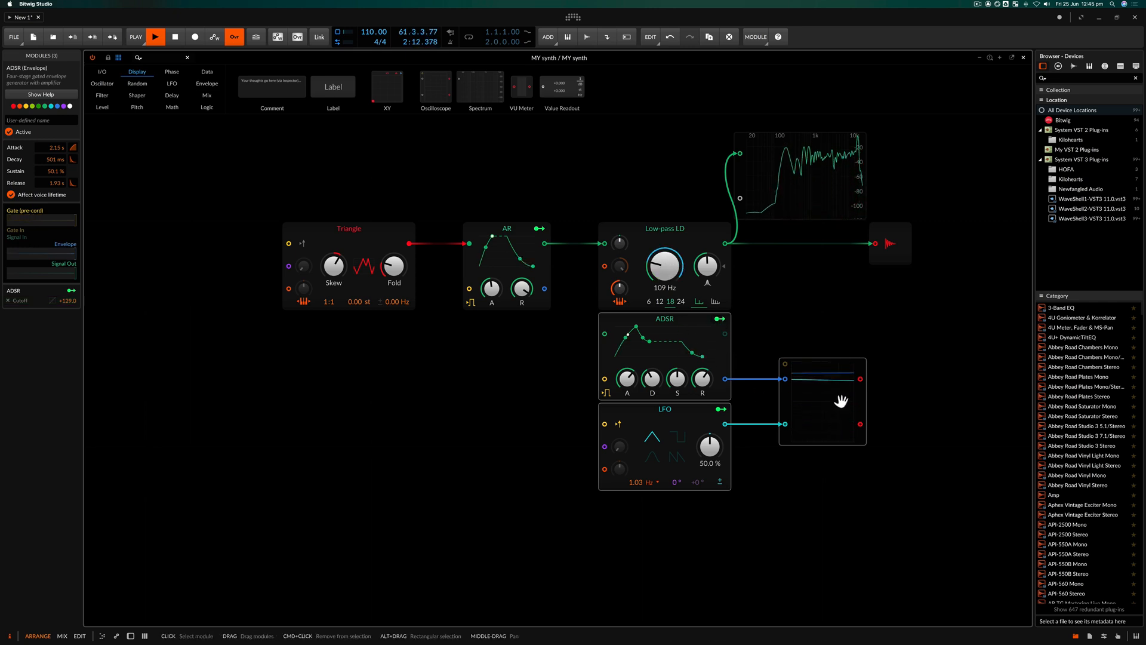
# Step: Remove the ADSR's modulation of the filter cutoff and disconnect the LFO's cable from the oscilloscope
pyautogui.click(692, 337)
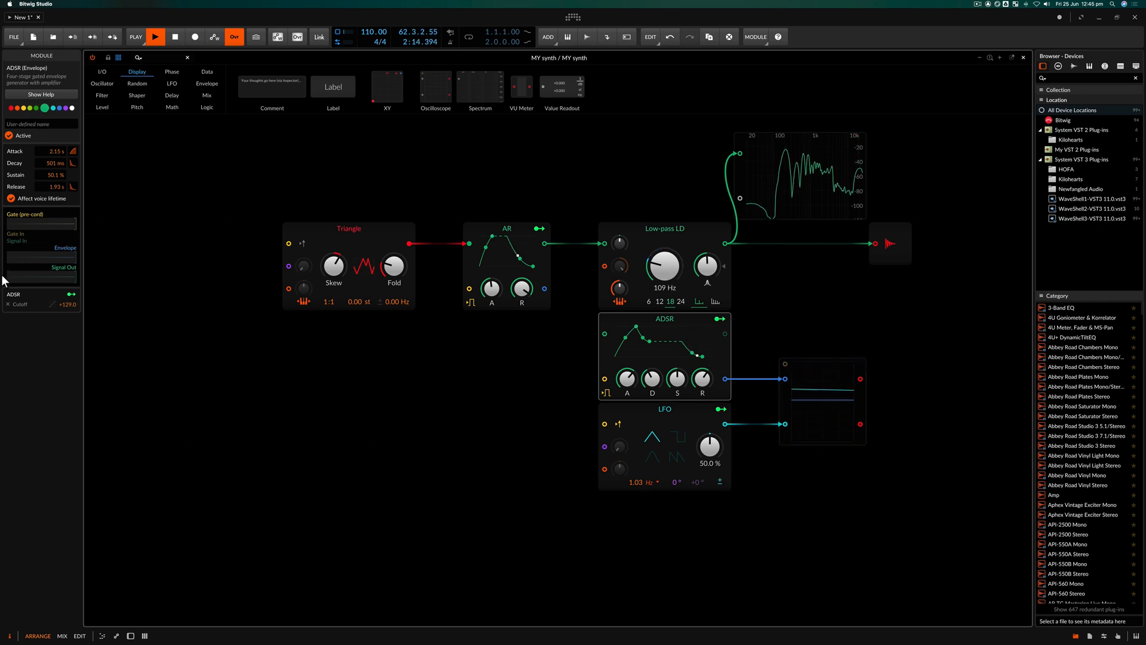
pyautogui.click(6, 303)
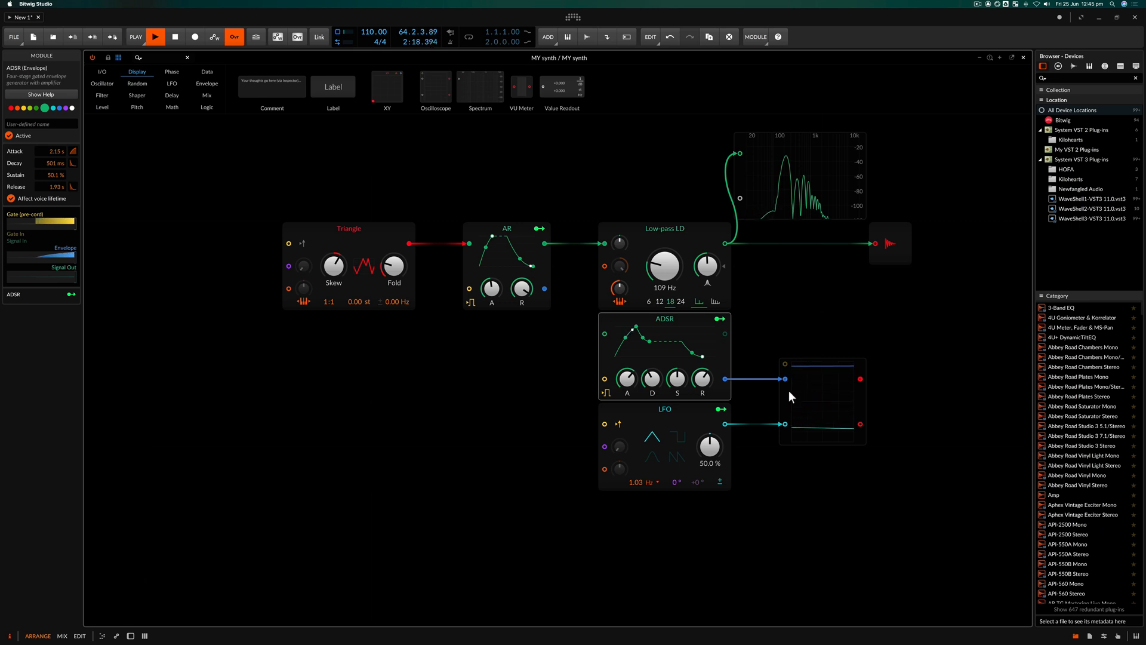
pyautogui.moveTo(782, 422)
pyautogui.mouseDown()
pyautogui.moveTo(779, 440)
pyautogui.moveTo(833, 409)
pyautogui.mouseUp()
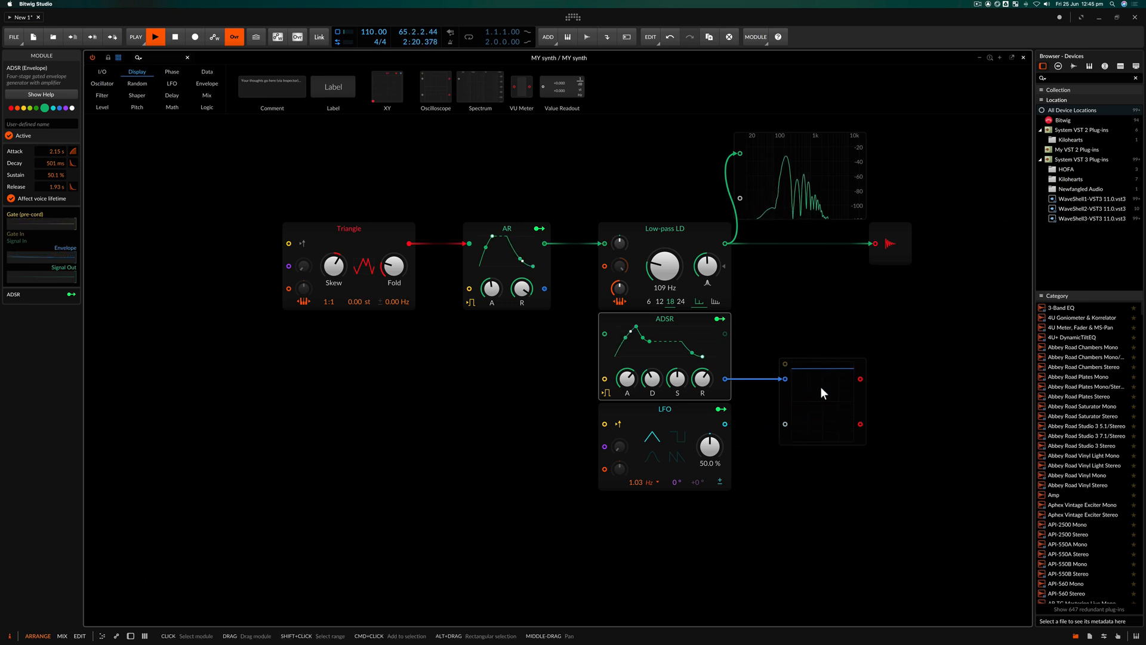
# Step: Connect the ADSR envelope output to Low-pass LD's cutoff input and reduce the cutoff modulation amount
pyautogui.moveTo(724, 379); pyautogui.dragTo(604, 265)
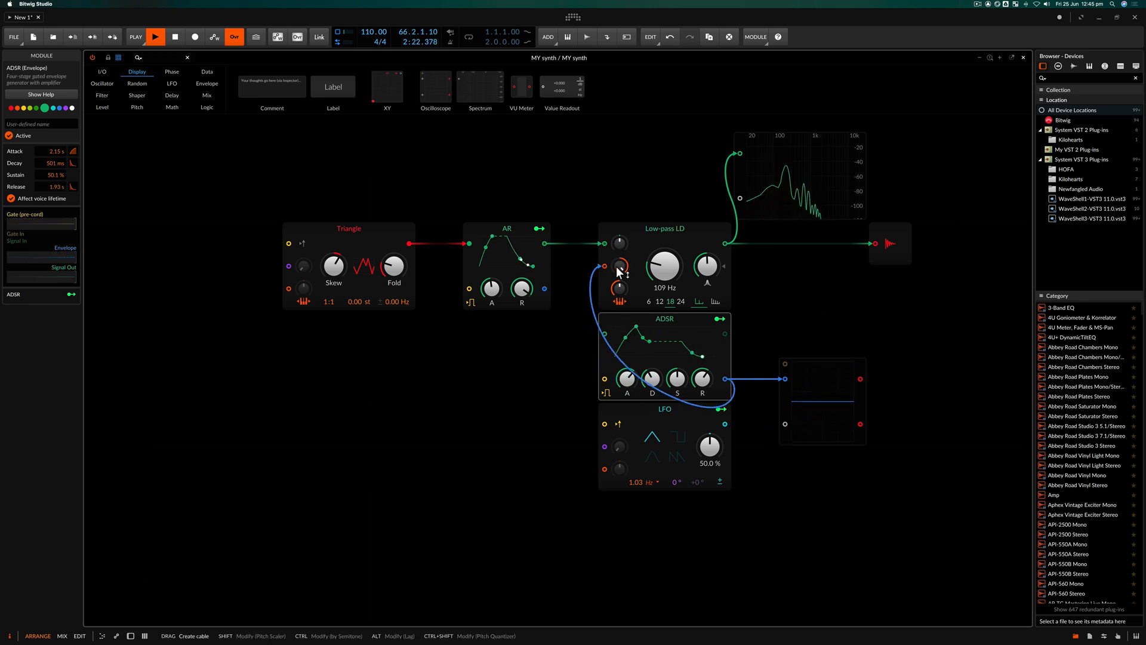
pyautogui.scroll(1, 647, 277)
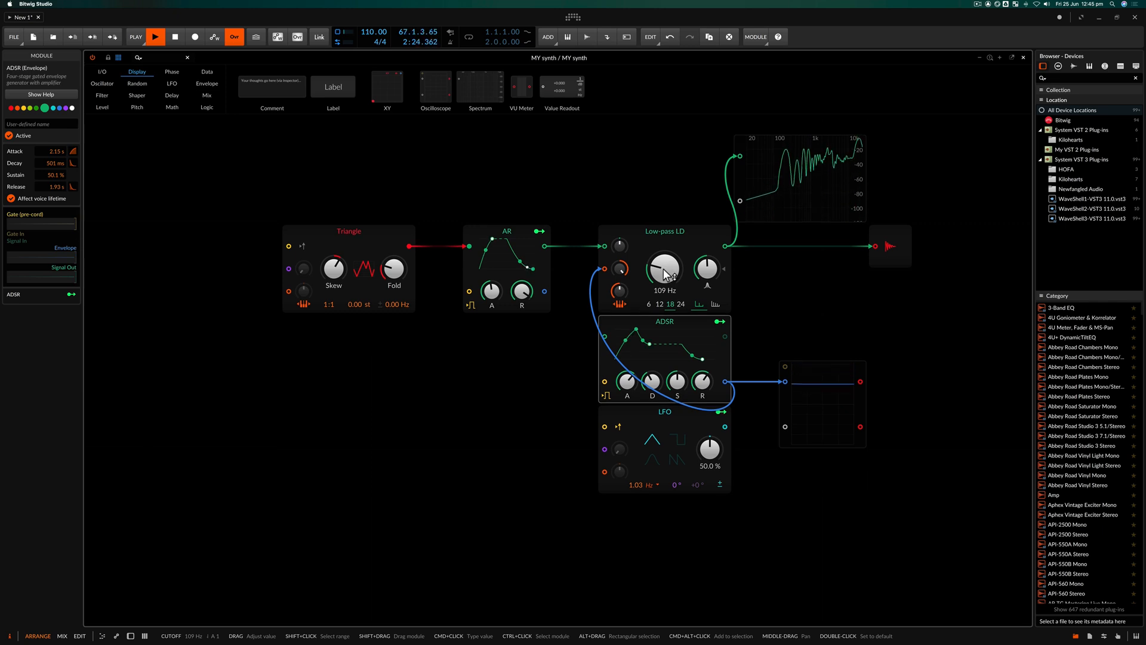
pyautogui.moveTo(621, 268); pyautogui.dragTo(621, 291)
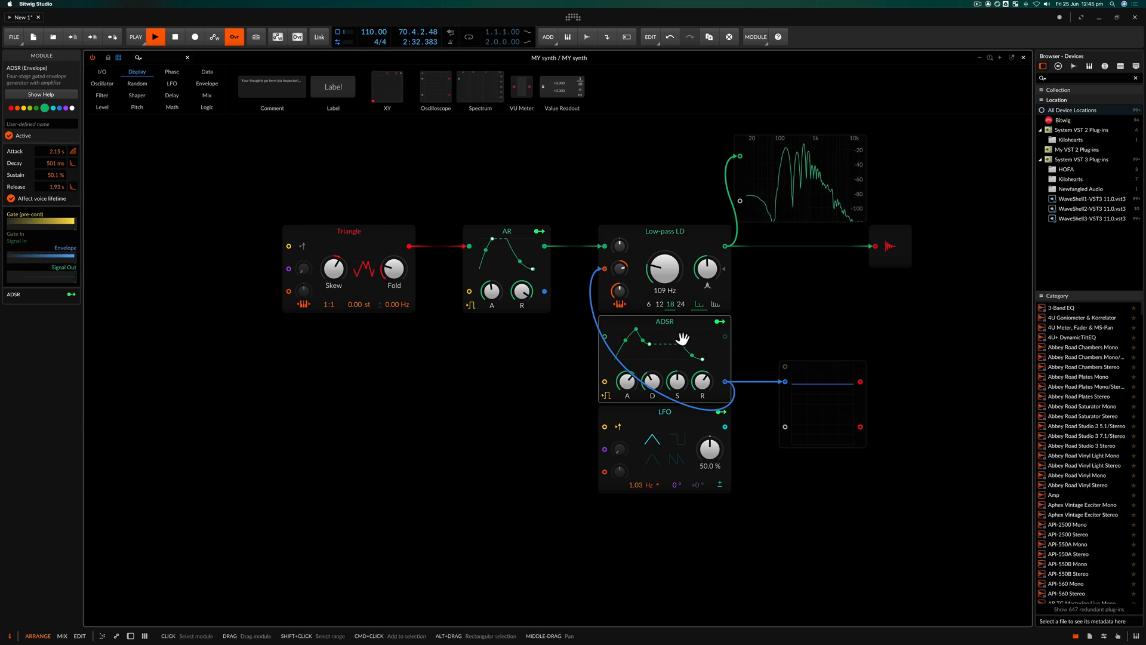
# Step: Read the Low-pass LD module help on the cutoff input and its attenuator range, and close it
pyautogui.rightClick(661, 234)
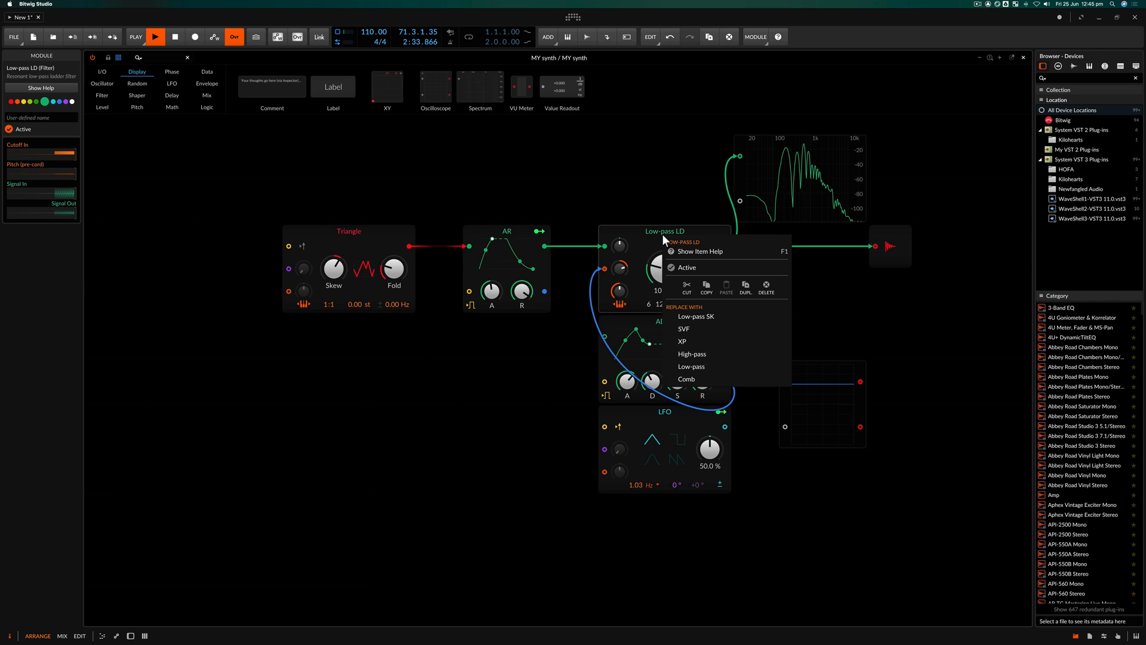
pyautogui.click(693, 251)
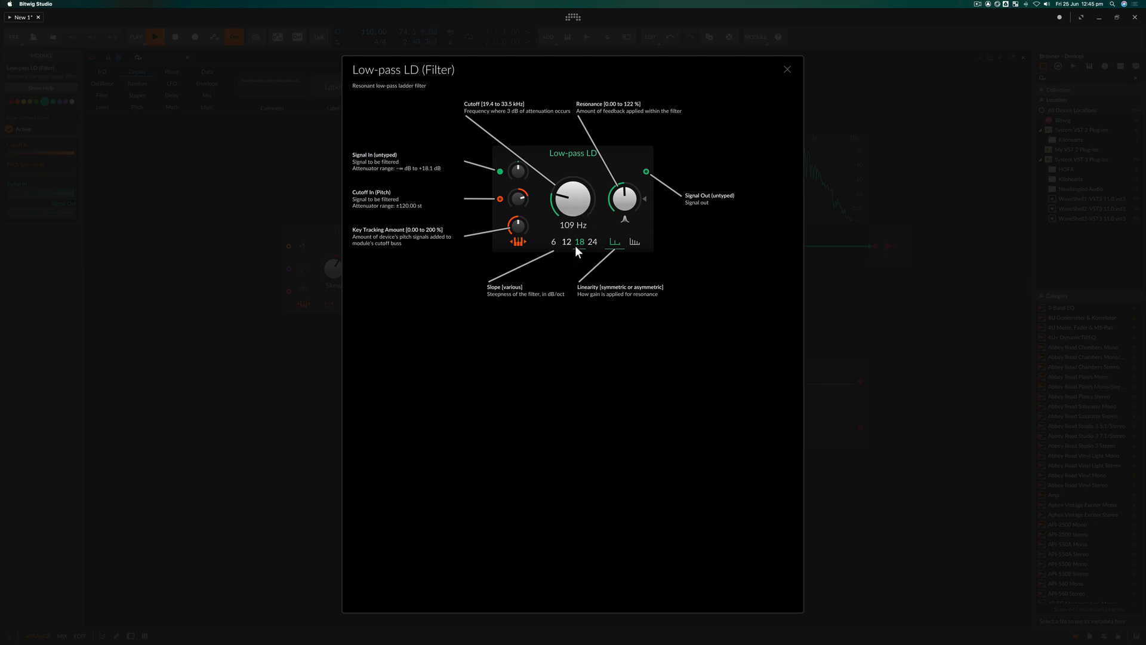
pyautogui.click(786, 69)
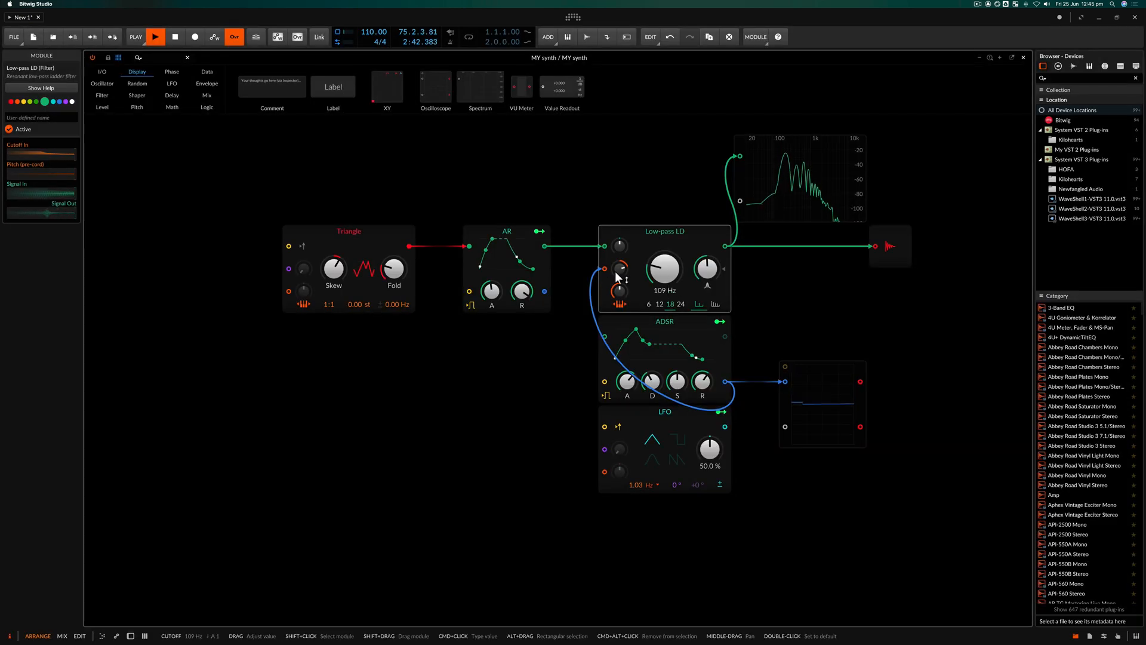
# Step: Move the ADSR beneath the AR module and insert an Attenuate module set to 30.9 % on its output cables
pyautogui.moveTo(677, 324); pyautogui.dragTo(522, 315)
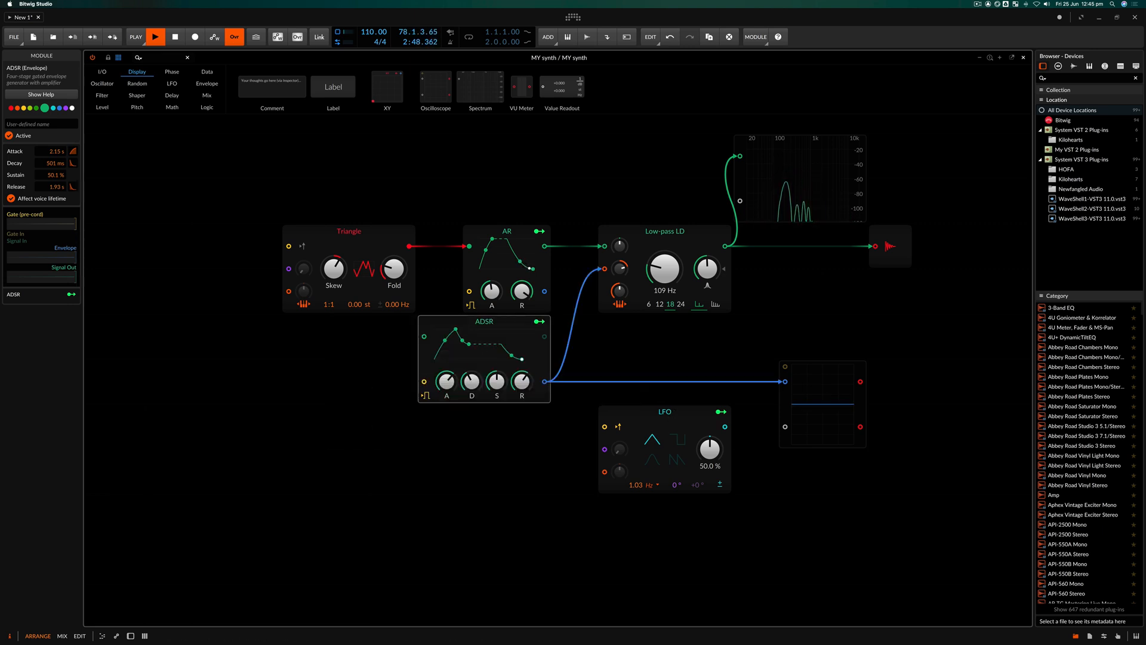
pyautogui.click(113, 109)
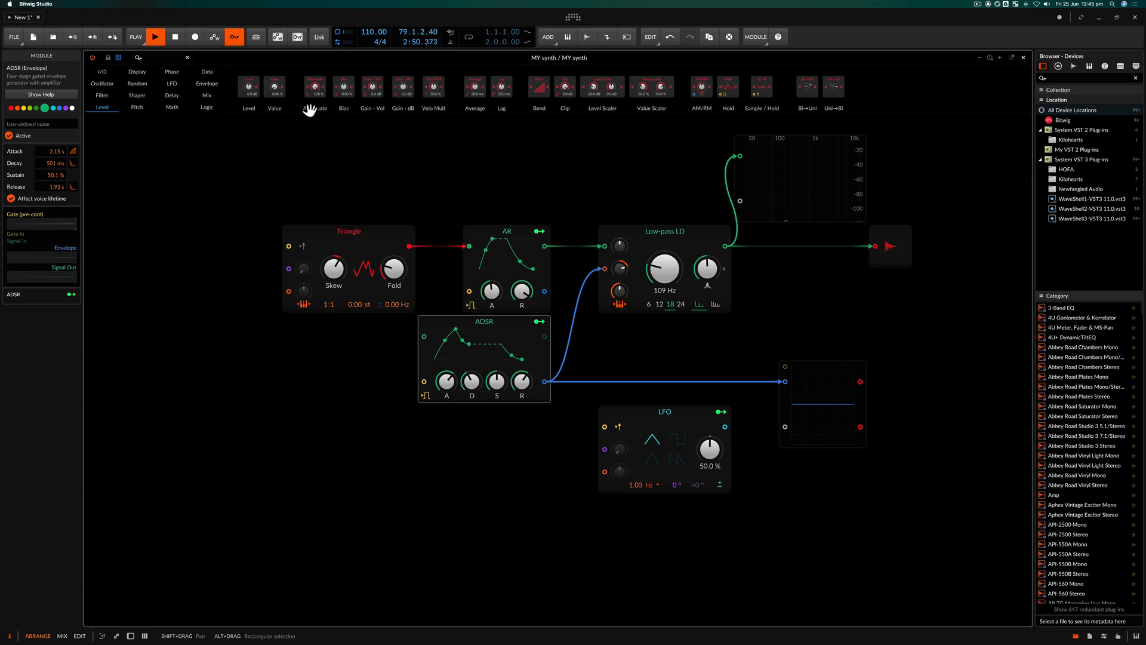
pyautogui.moveTo(309, 110); pyautogui.dragTo(575, 378)
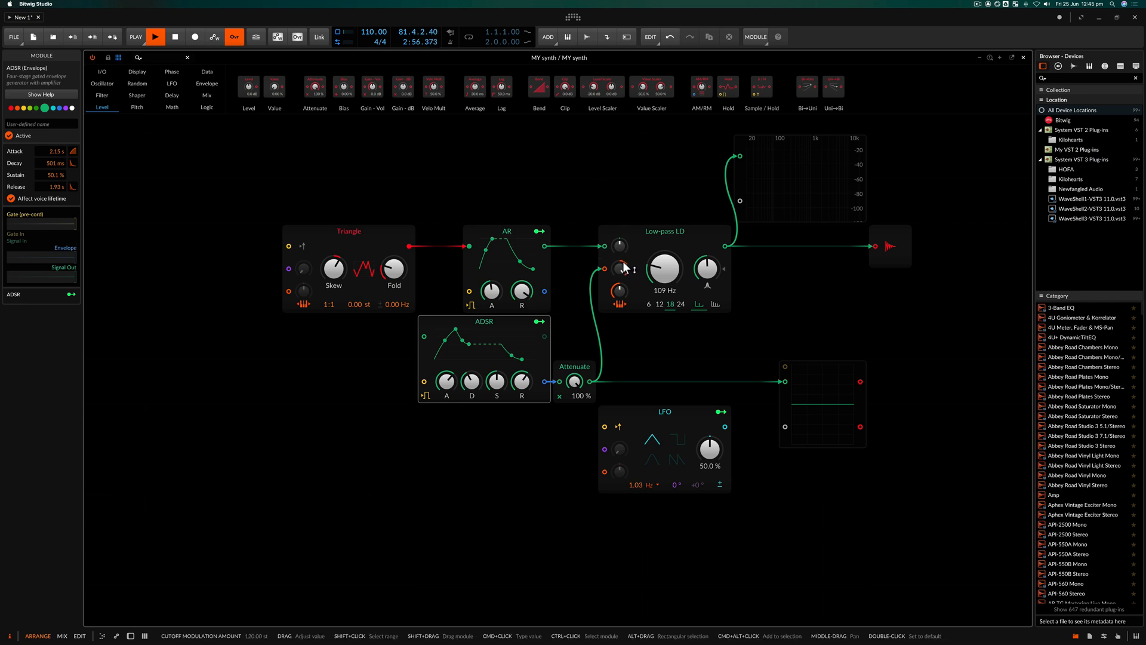
pyautogui.moveTo(575, 382); pyautogui.dragTo(574, 418)
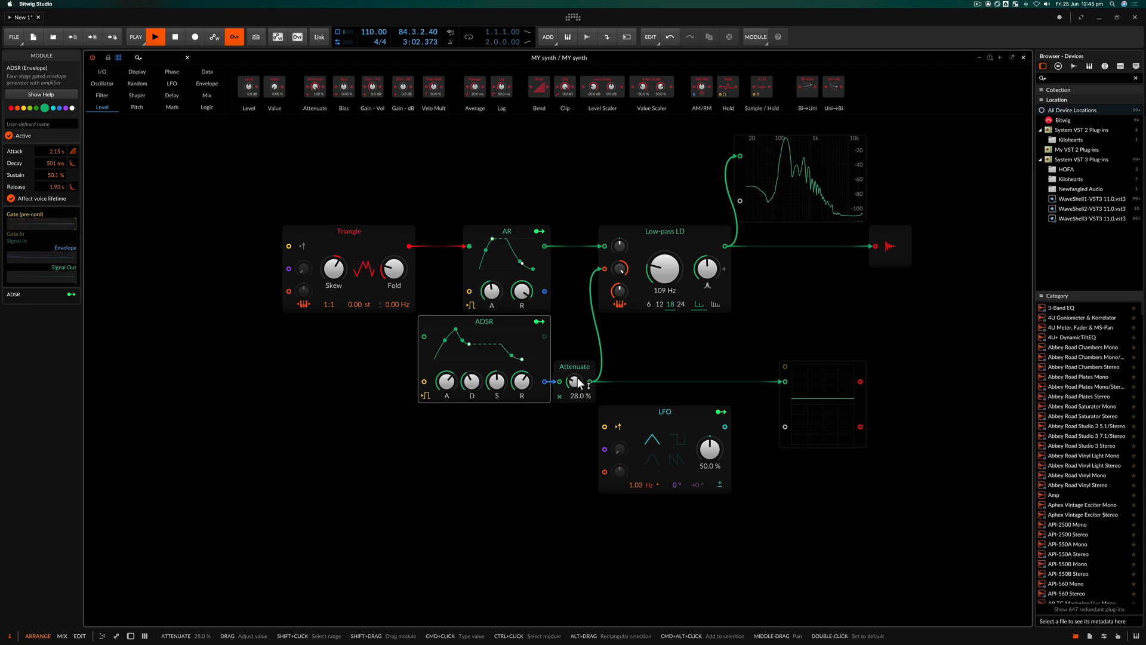
pyautogui.moveTo(578, 378)
pyautogui.mouseDown()
pyautogui.moveTo(578, 357)
pyautogui.moveTo(575, 381)
pyautogui.mouseUp()
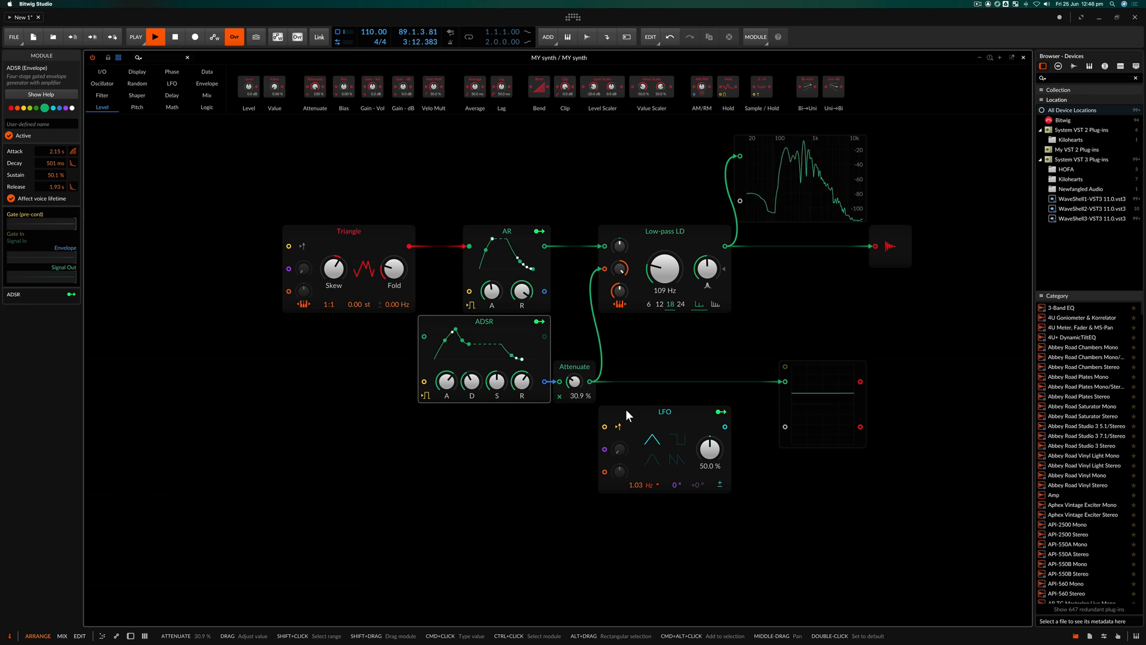
# Step: Move the LFO directly beneath the ADSR and connect its output to Attenuate in place of the envelope
pyautogui.moveTo(708, 428); pyautogui.dragTo(528, 428)
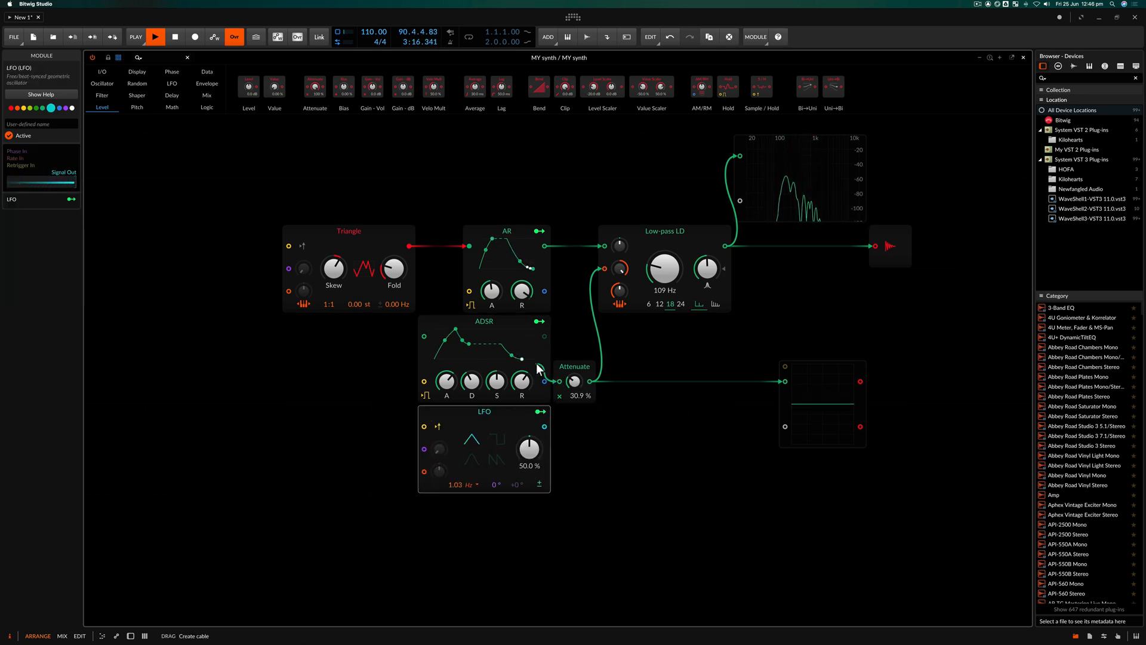
pyautogui.moveTo(545, 427); pyautogui.dragTo(561, 381)
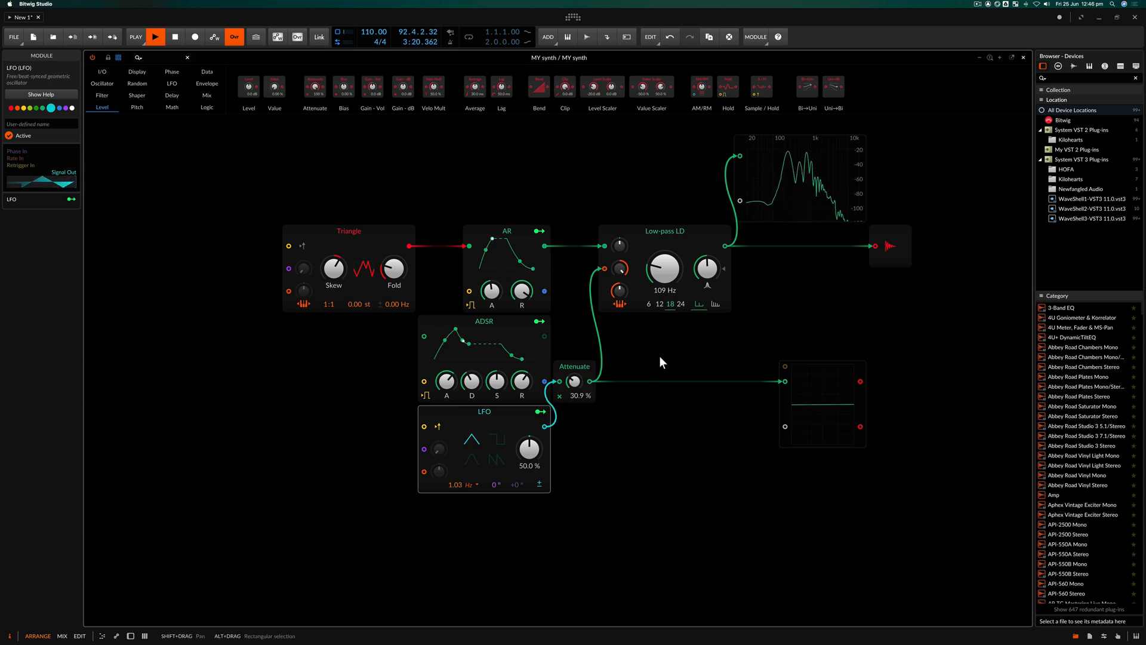
# Step: Set the Attenuate amount to 53.1 % and, after trying a 3.00 Hz LFO rate, set the rate to 1.00 Hz
pyautogui.moveTo(574, 381); pyautogui.dragTo(574, 346)
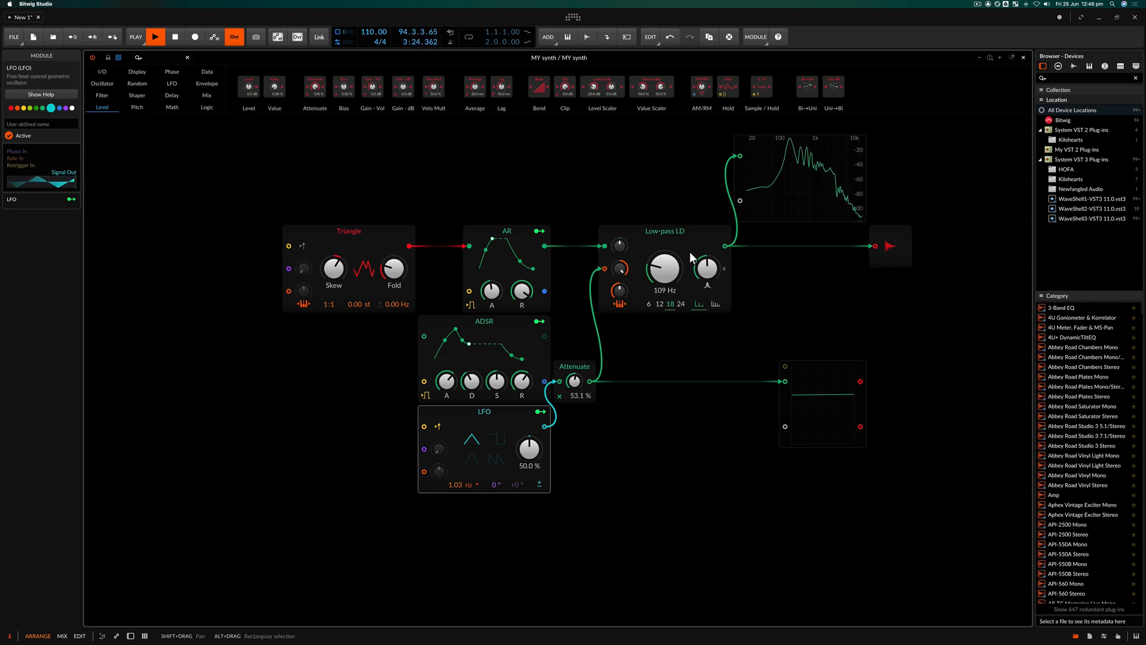
pyautogui.moveTo(457, 482); pyautogui.dragTo(456, 460)
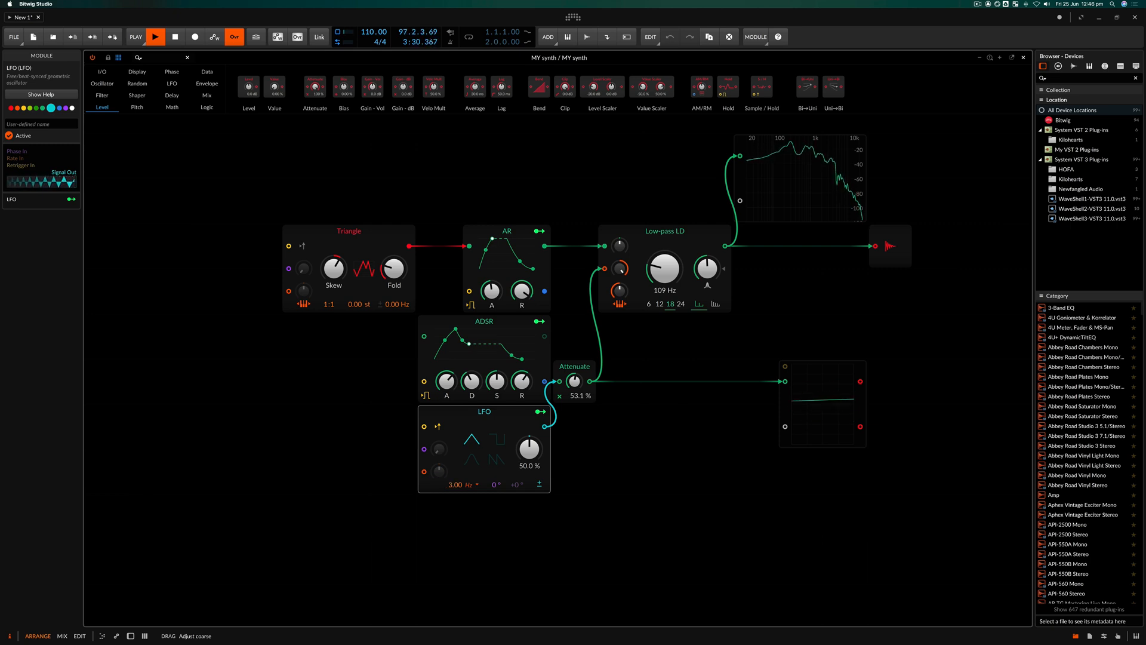
pyautogui.moveTo(456, 460); pyautogui.dragTo(457, 478)
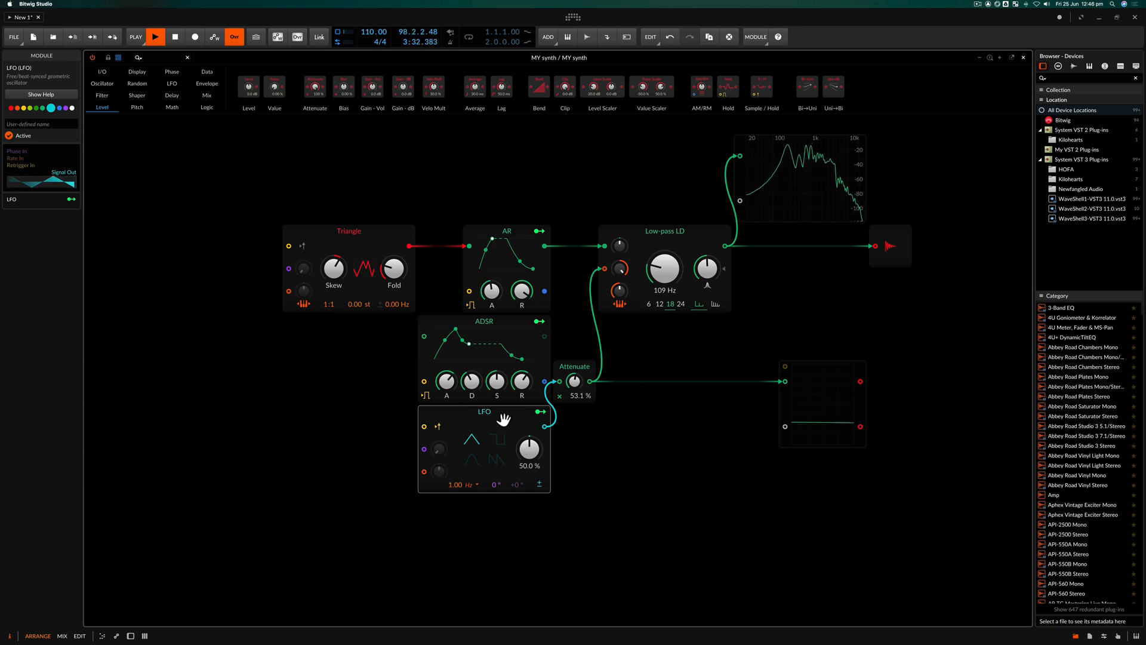
pyautogui.click(589, 461)
pyautogui.click(540, 411)
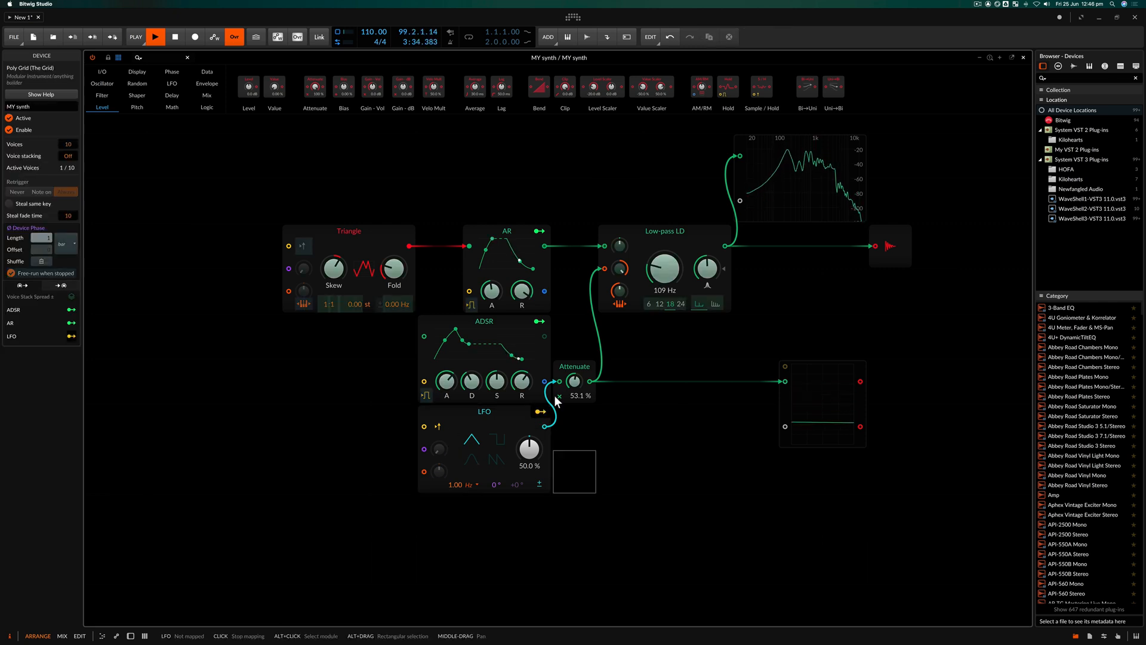
pyautogui.click(540, 412)
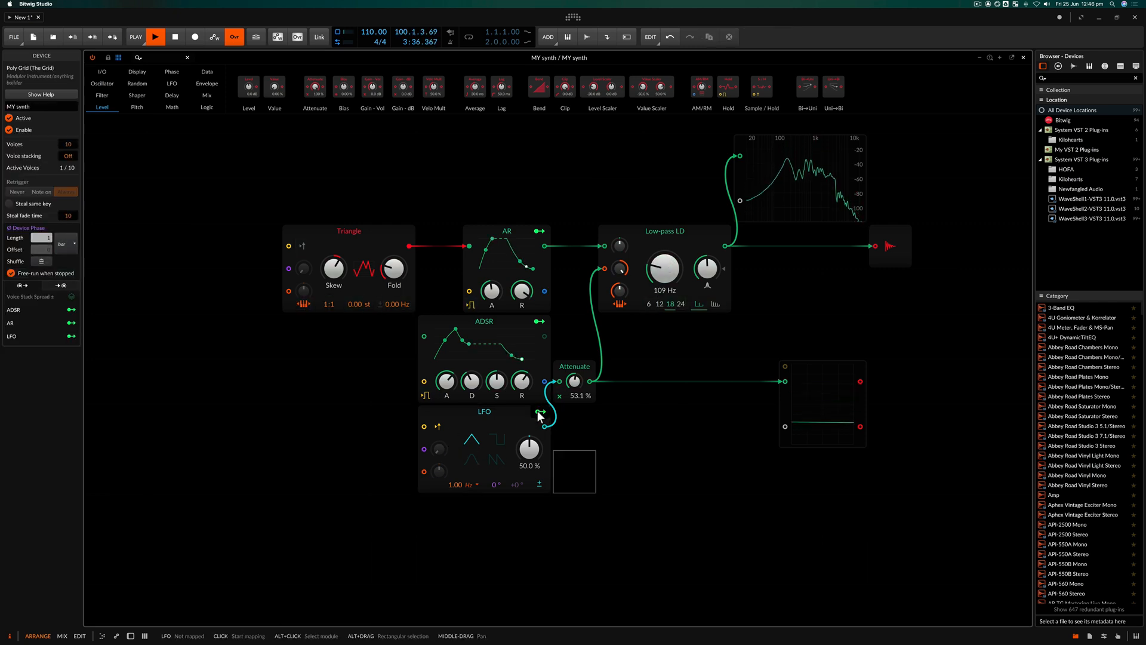
# Step: Connect the LFO output to the oscilloscope's lower input and disconnect the Attenuate cable from its upper input
pyautogui.moveTo(546, 425); pyautogui.dragTo(775, 426)
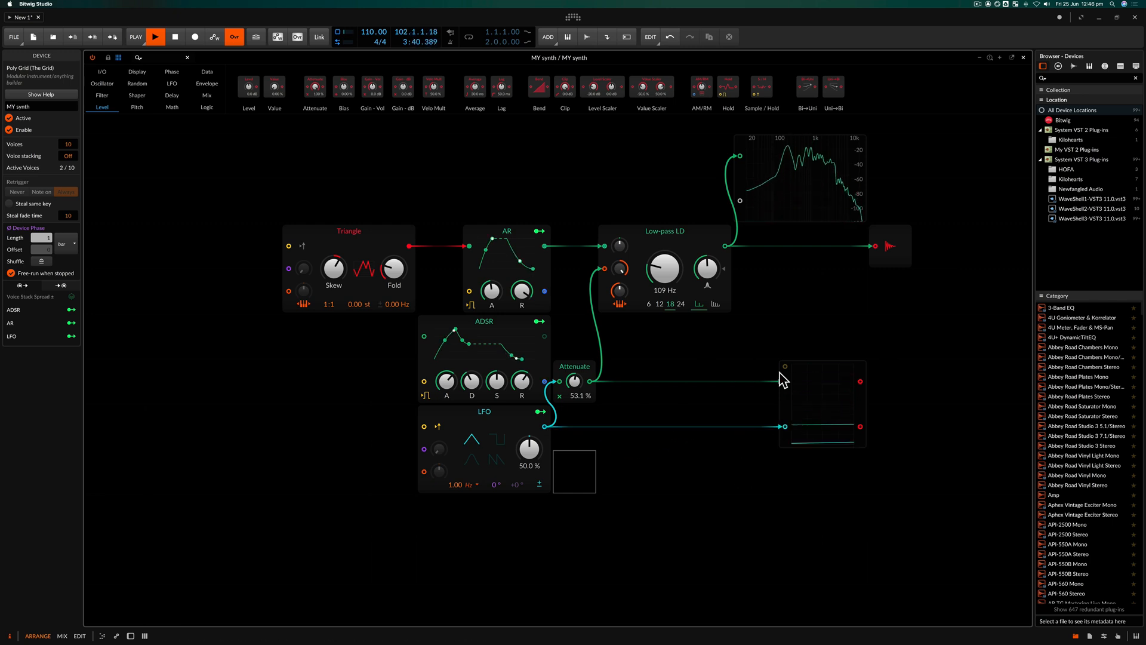
pyautogui.moveTo(782, 380); pyautogui.dragTo(744, 377)
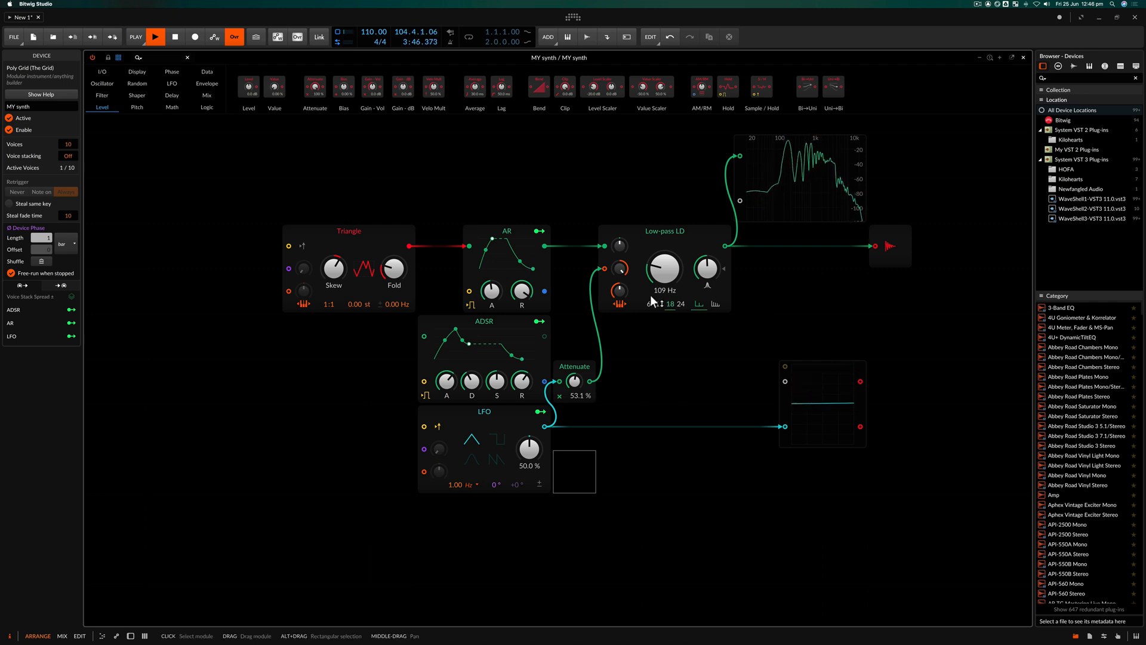
# Step: Set the LFO output to bipolar and lower the Attenuate amount to 34.9 %
pyautogui.click(538, 482)
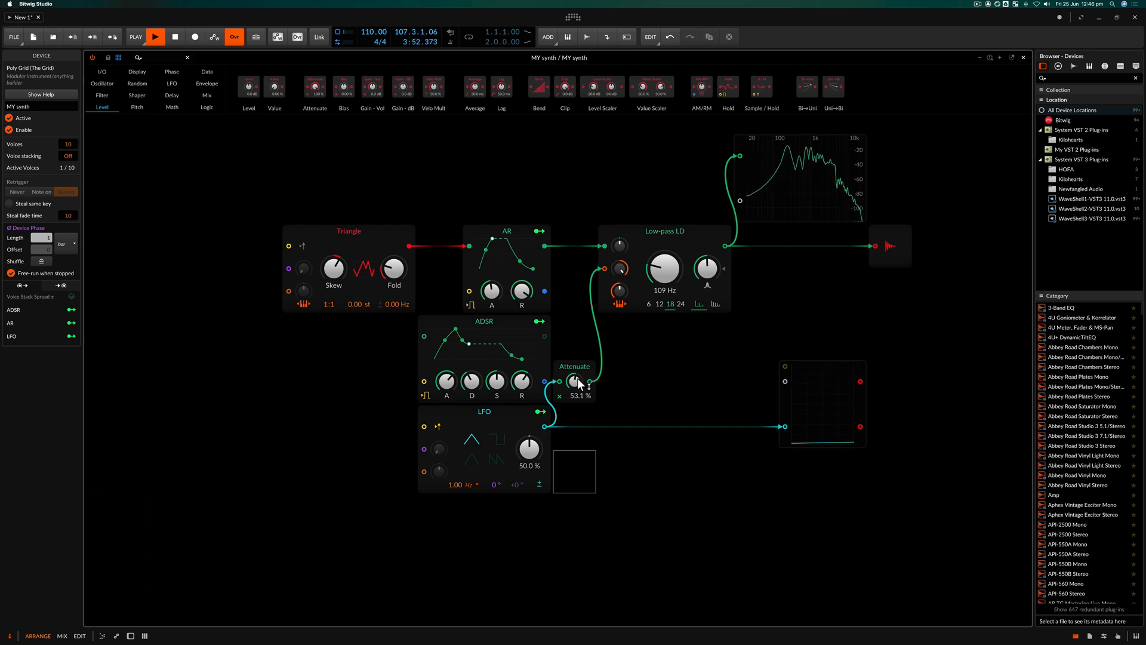
pyautogui.moveTo(577, 378); pyautogui.dragTo(578, 369)
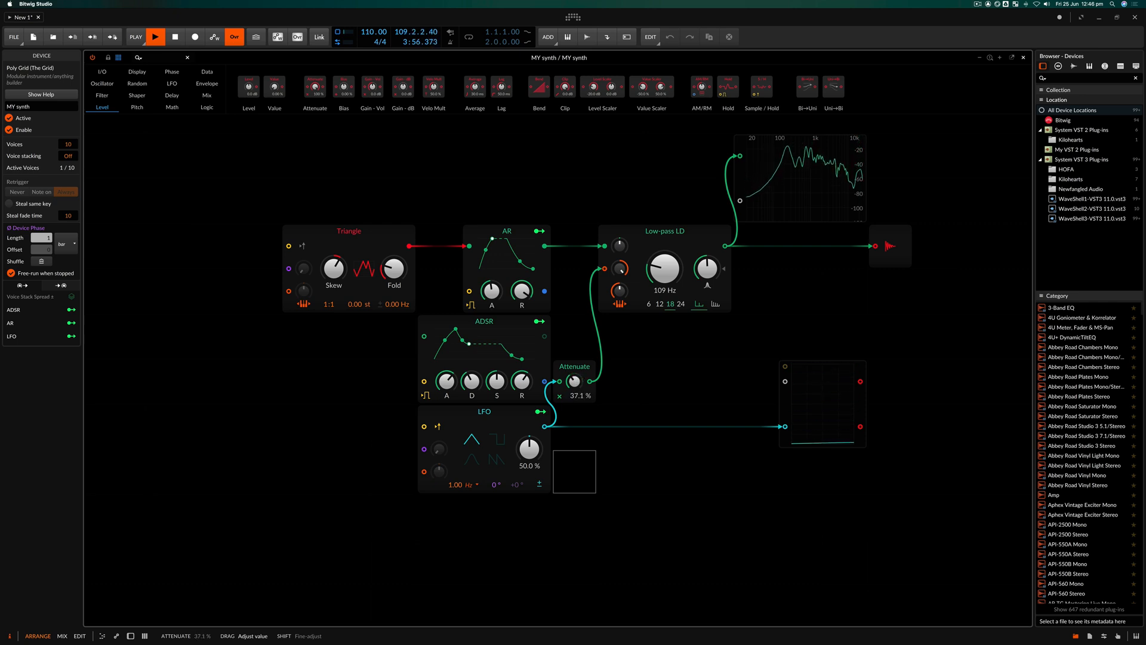
pyautogui.moveTo(574, 381); pyautogui.dragTo(575, 385)
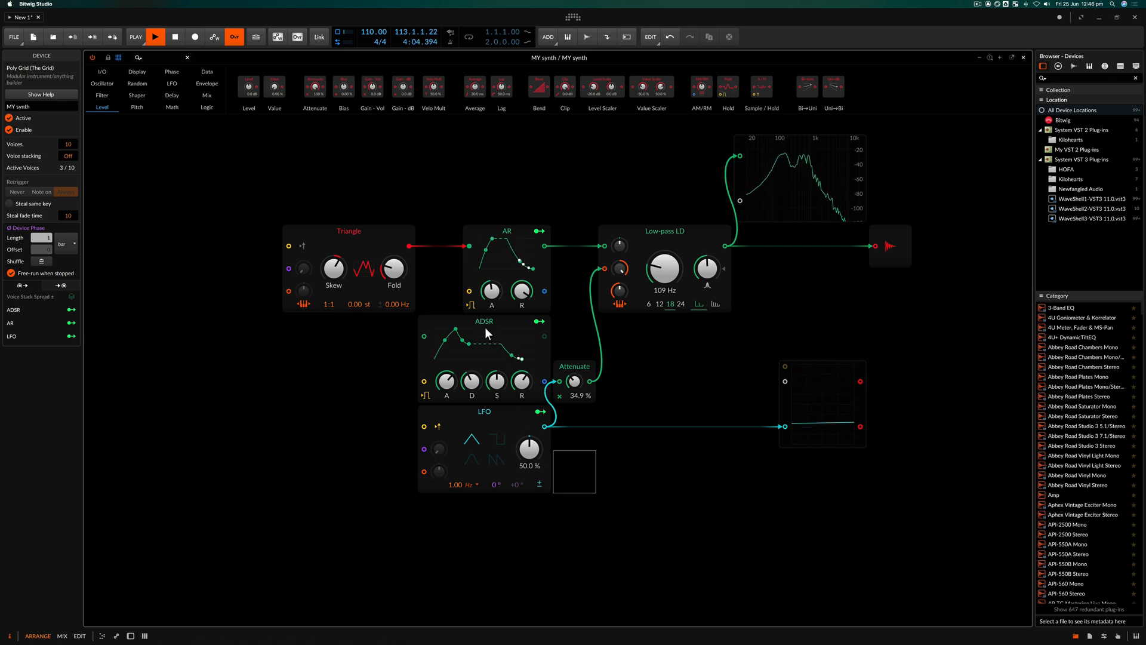
# Step: Place the ADSR in the signal path between the LFO and Attenuate, and reroute its output to the oscilloscope's upper input
pyautogui.moveTo(485, 327); pyautogui.dragTo(620, 417)
pyautogui.click(457, 412)
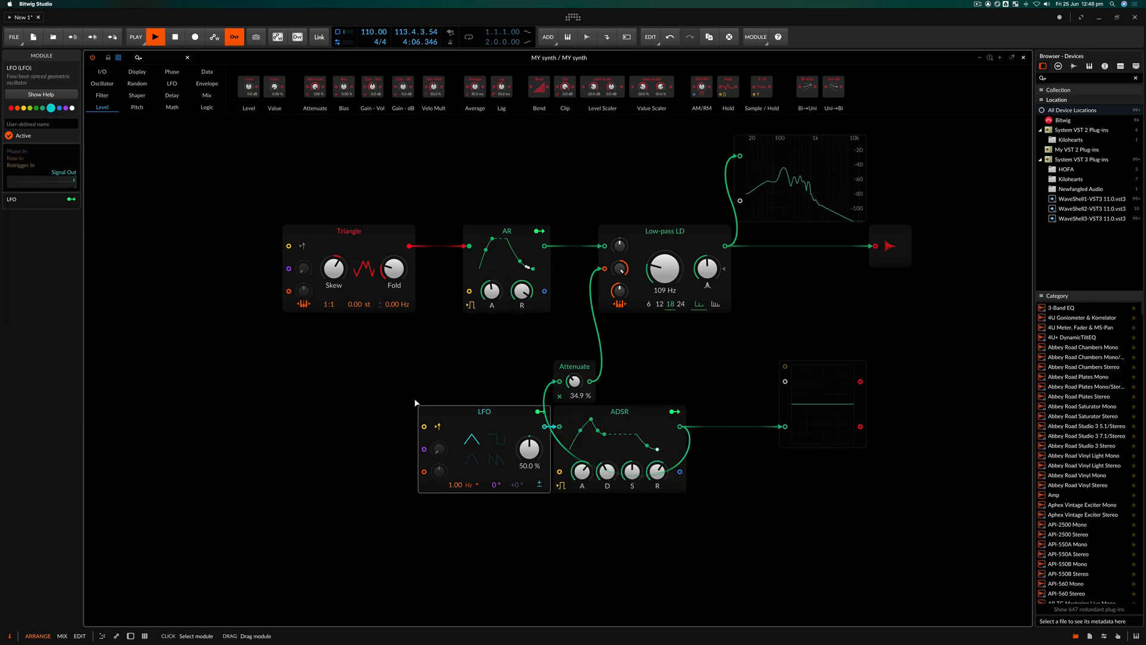
pyautogui.moveTo(427, 411); pyautogui.dragTo(292, 365)
pyautogui.moveTo(623, 417); pyautogui.dragTo(487, 372)
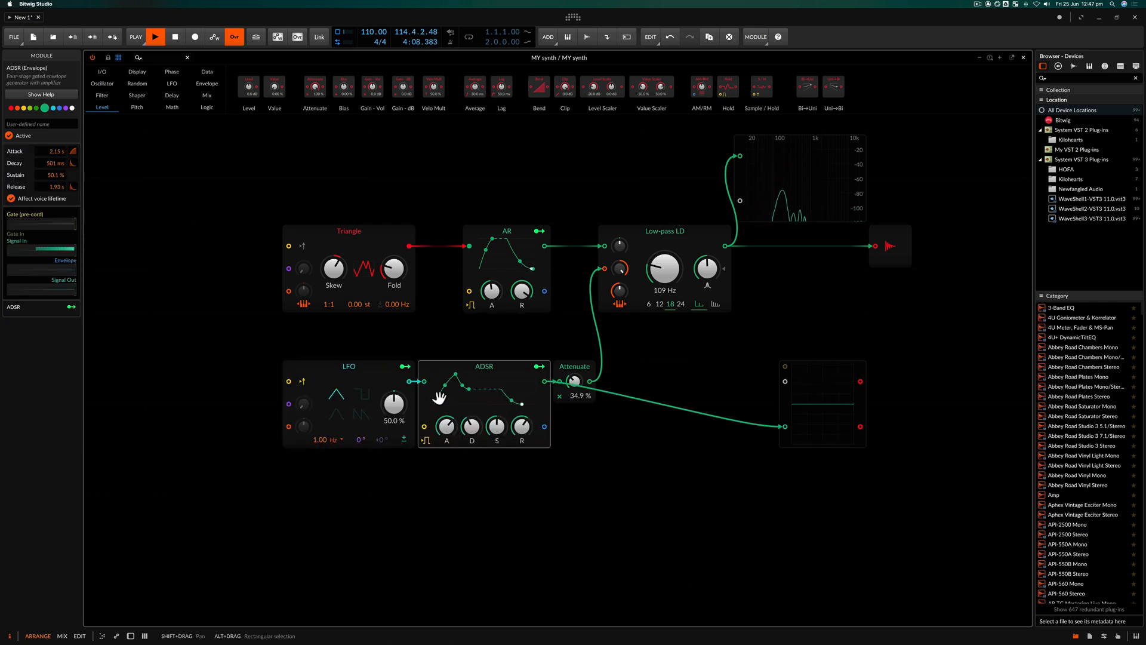
pyautogui.moveTo(785, 426); pyautogui.dragTo(636, 427)
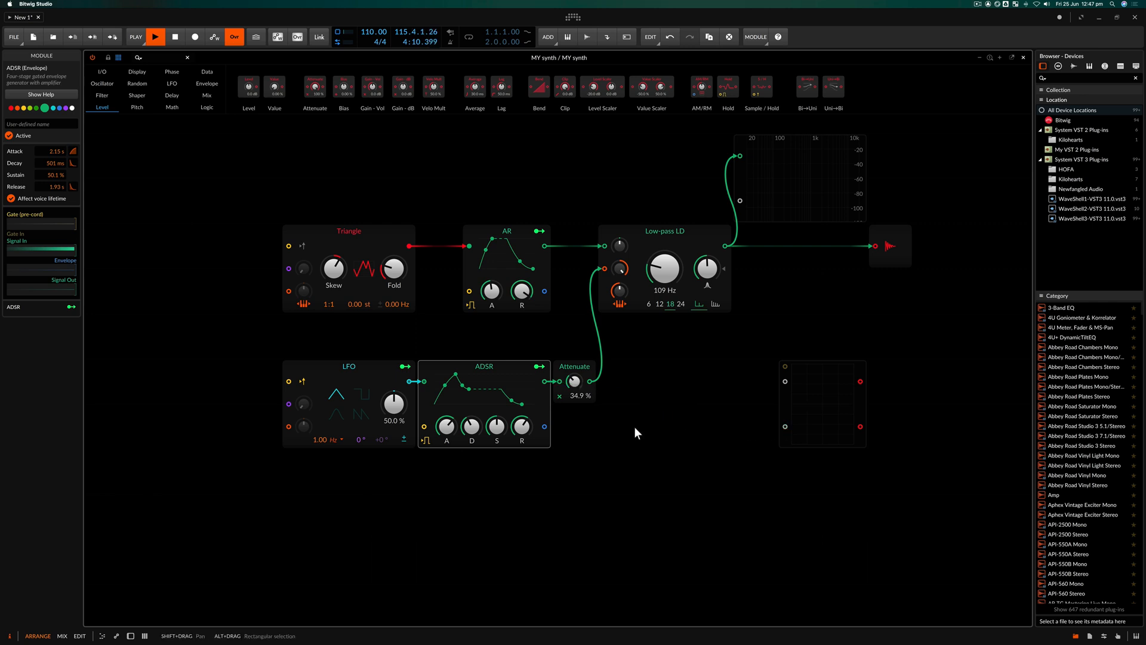
pyautogui.moveTo(544, 381); pyautogui.dragTo(786, 382)
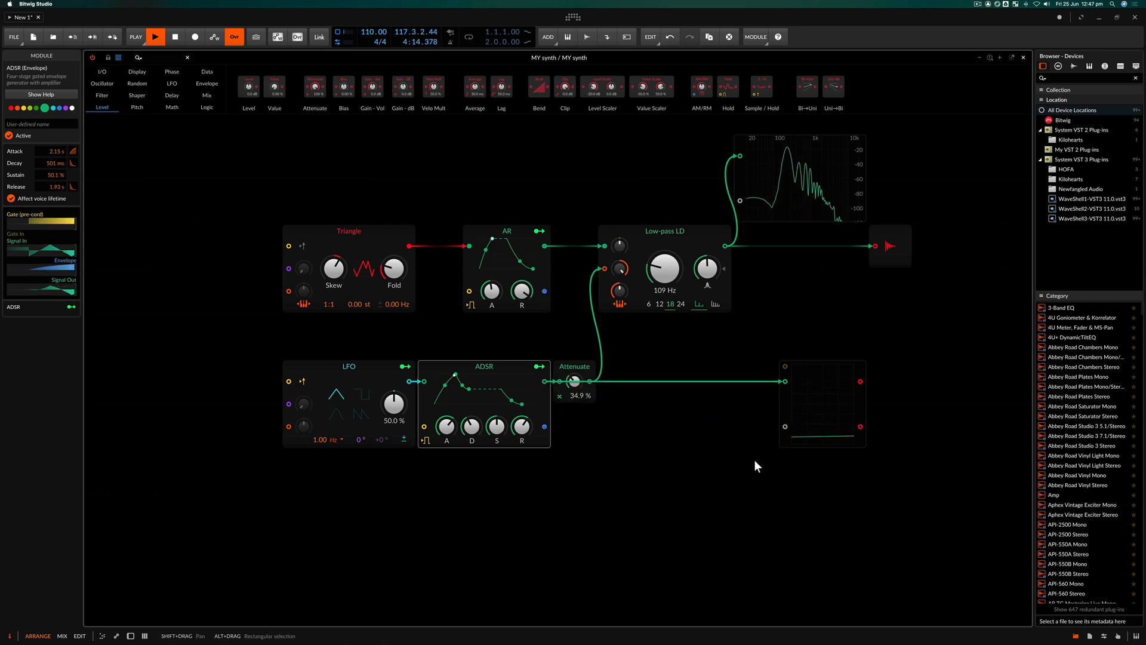
# Step: Set the ADSR sustain to 72.6 % and the Attenuate amount to 66.5 %
pyautogui.moveTo(496, 426); pyautogui.dragTo(496, 403)
pyautogui.moveTo(574, 381); pyautogui.dragTo(574, 358)
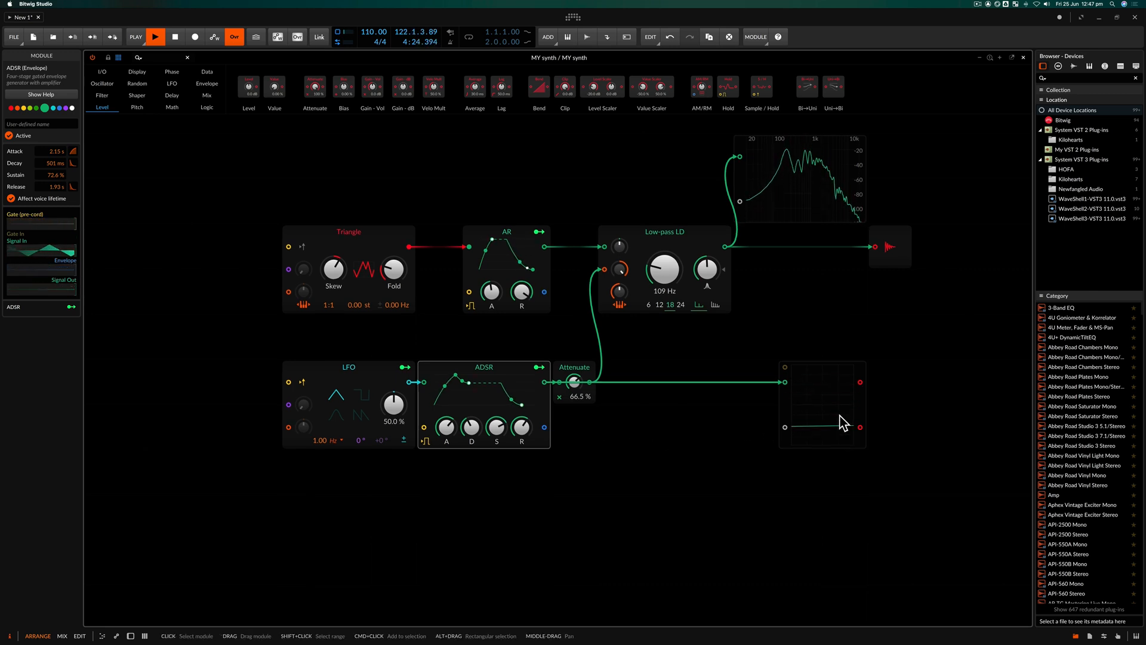
pyautogui.click(312, 382)
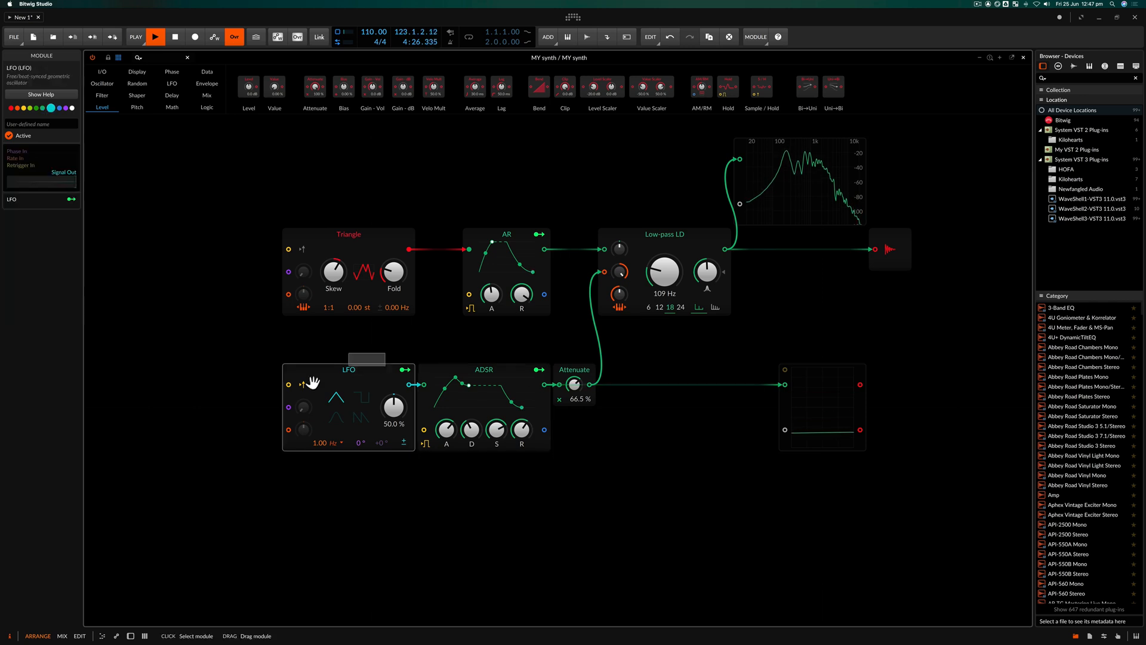
pyautogui.moveTo(313, 382); pyautogui.dragTo(297, 386)
pyautogui.moveTo(495, 351); pyautogui.dragTo(445, 360)
pyautogui.moveTo(531, 200); pyautogui.dragTo(334, 267)
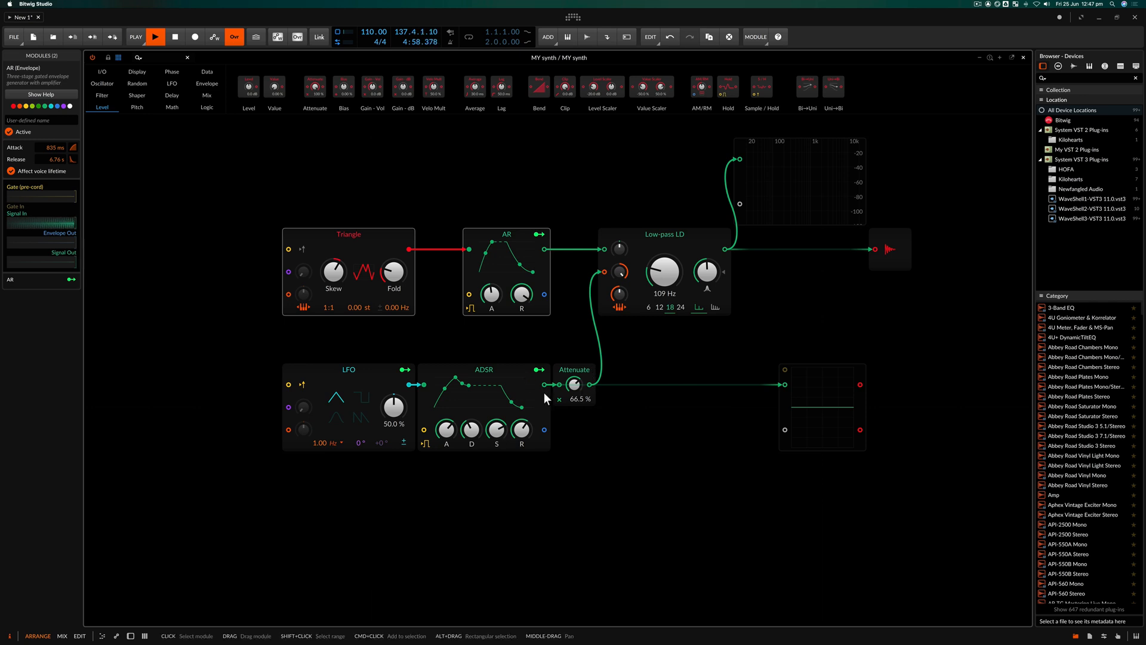
# Step: Raise Low-pass LD's resonance slightly and set its cutoff to 169 Hz
pyautogui.moveTo(708, 275); pyautogui.dragTo(707, 325)
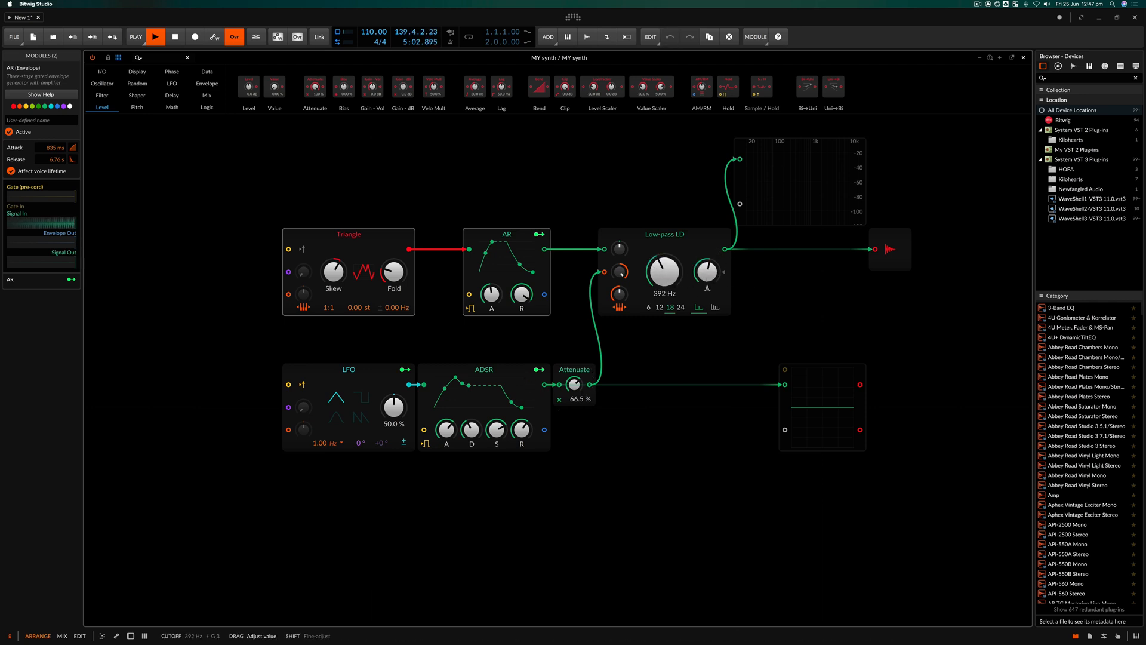
pyautogui.click(977, 4)
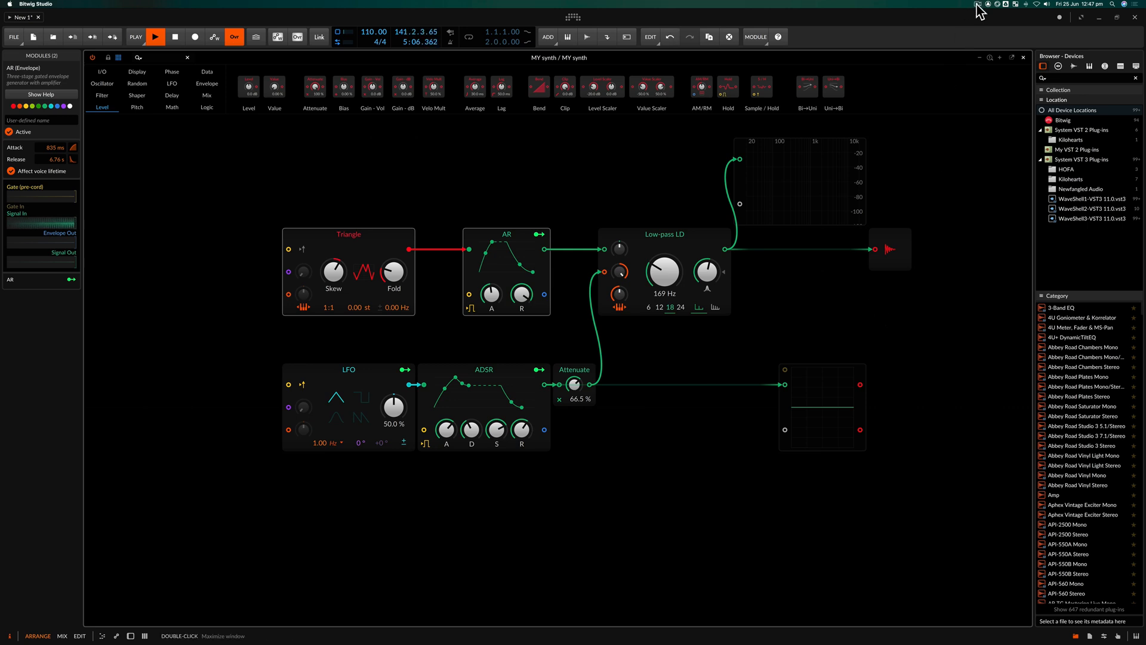